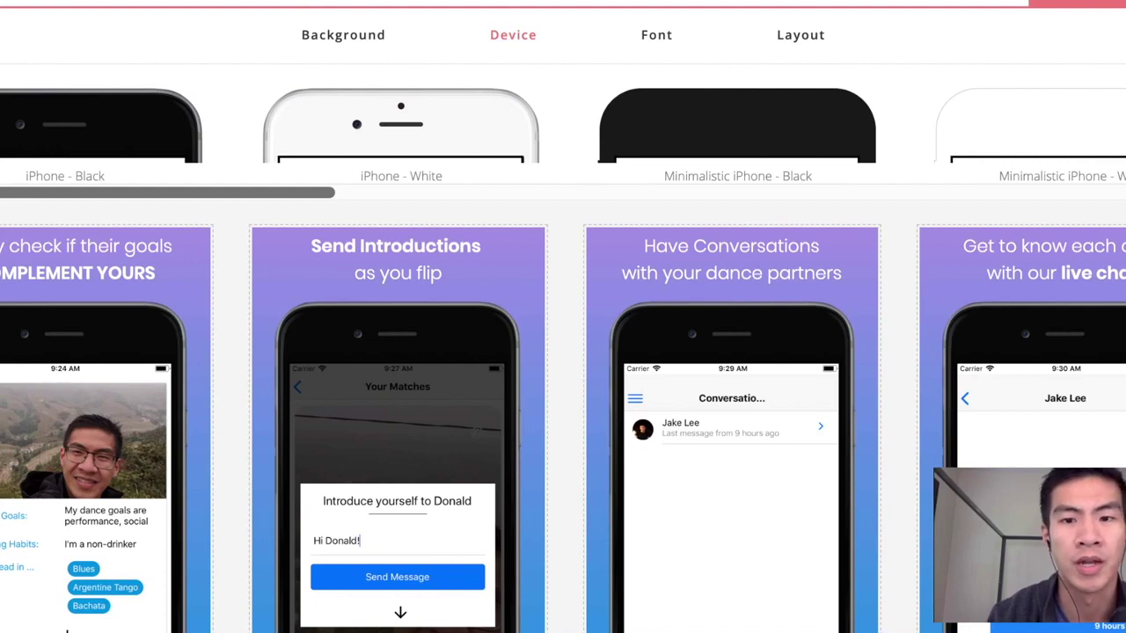
scroll(562, 352, "up", 1)
scroll(563, 352, "down", 1)
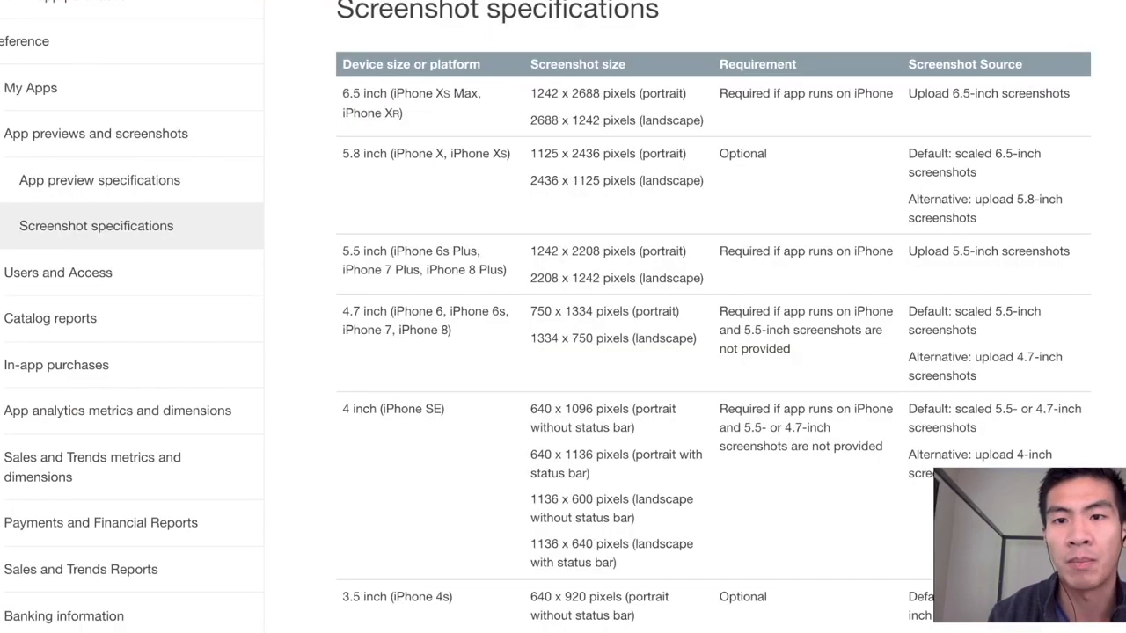
scroll(713, 317, "up", 1)
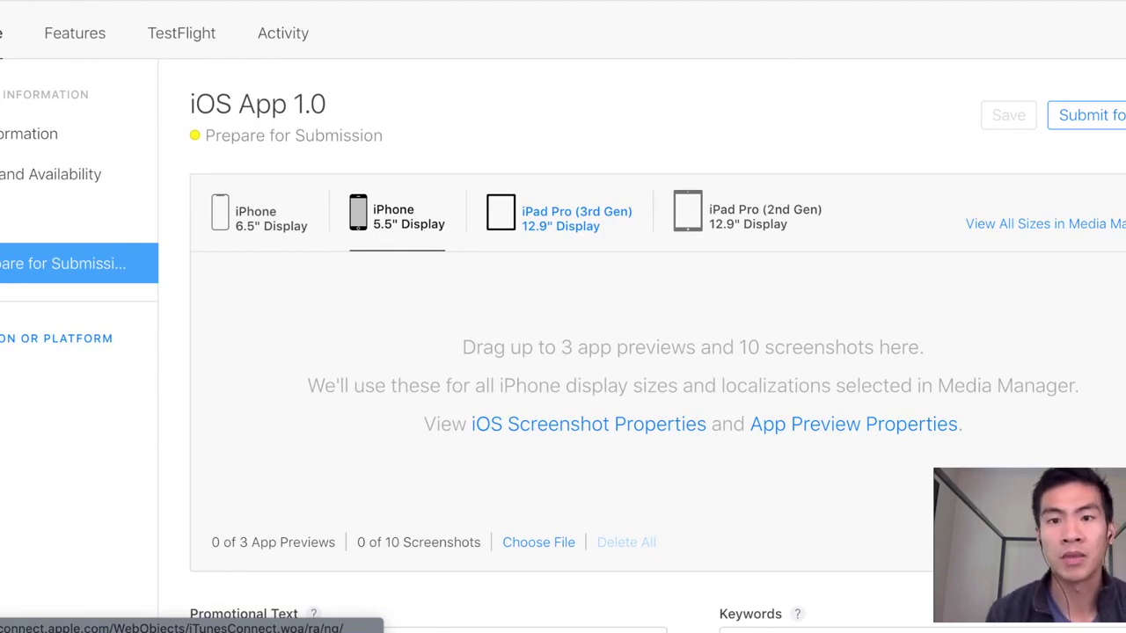
- Switch to Finder and preview the "1. profile iphone" image in the iPhone folder
key("super+Tab")
key("super+Tab")
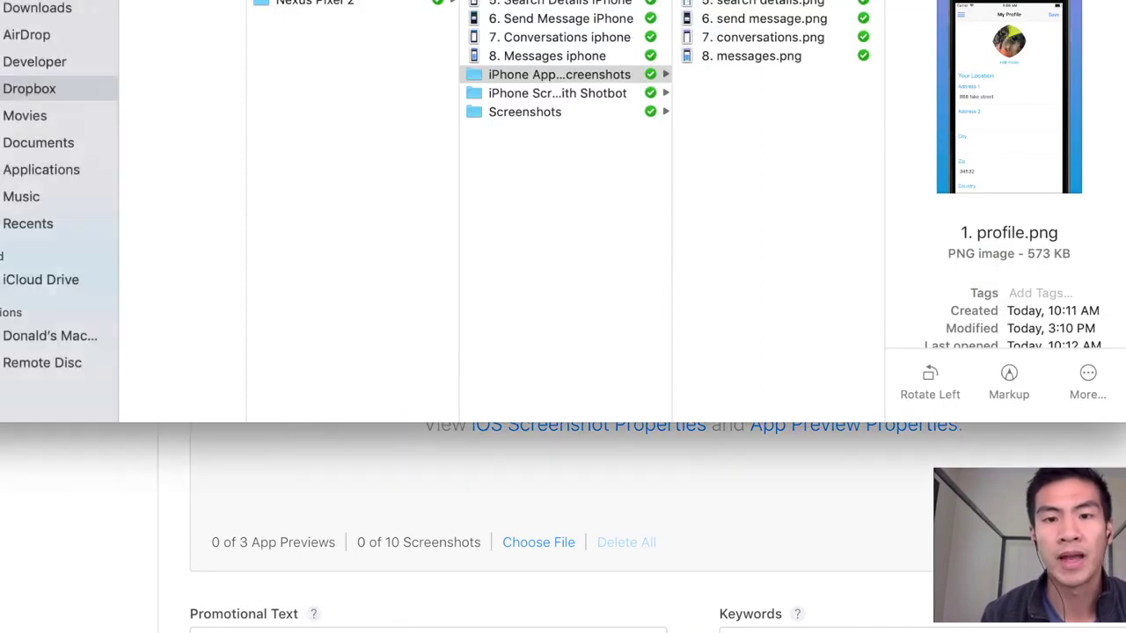
key("Left")
key("Up")
key("Up")
key("Up")
key("Up")
key("Up")
key("Up")
key("Up")
key("Up")
key("space")
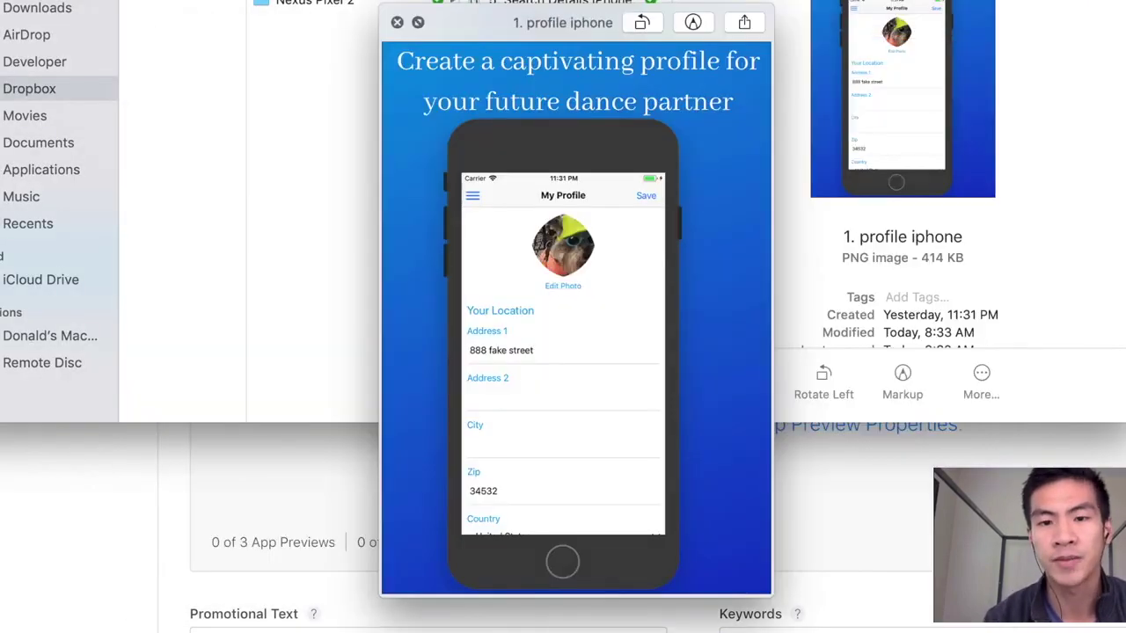
- Browse the previews on to the "3. Search Iphone" image, then close the preview
left_click_drag(563, 0, 553, 189)
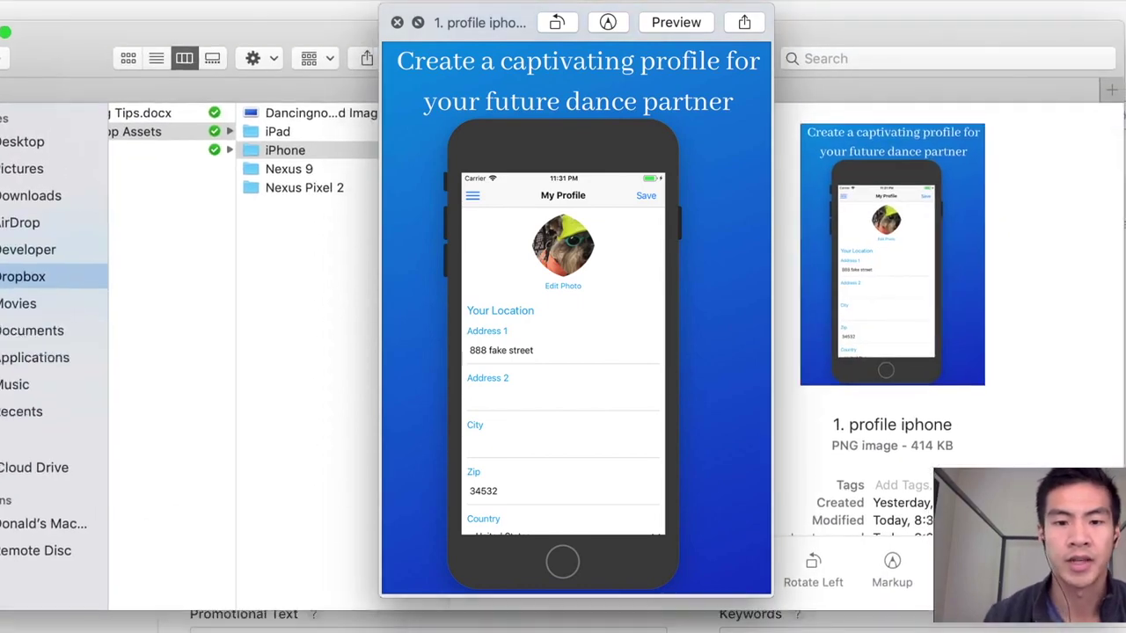
key("Down")
key("Down")
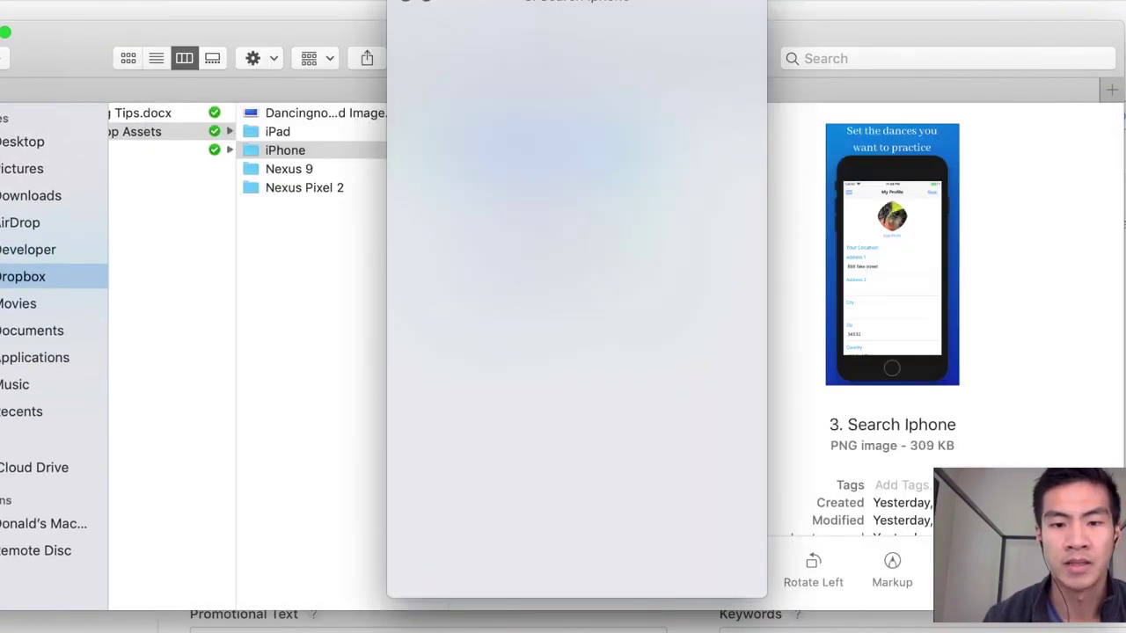
key("space")
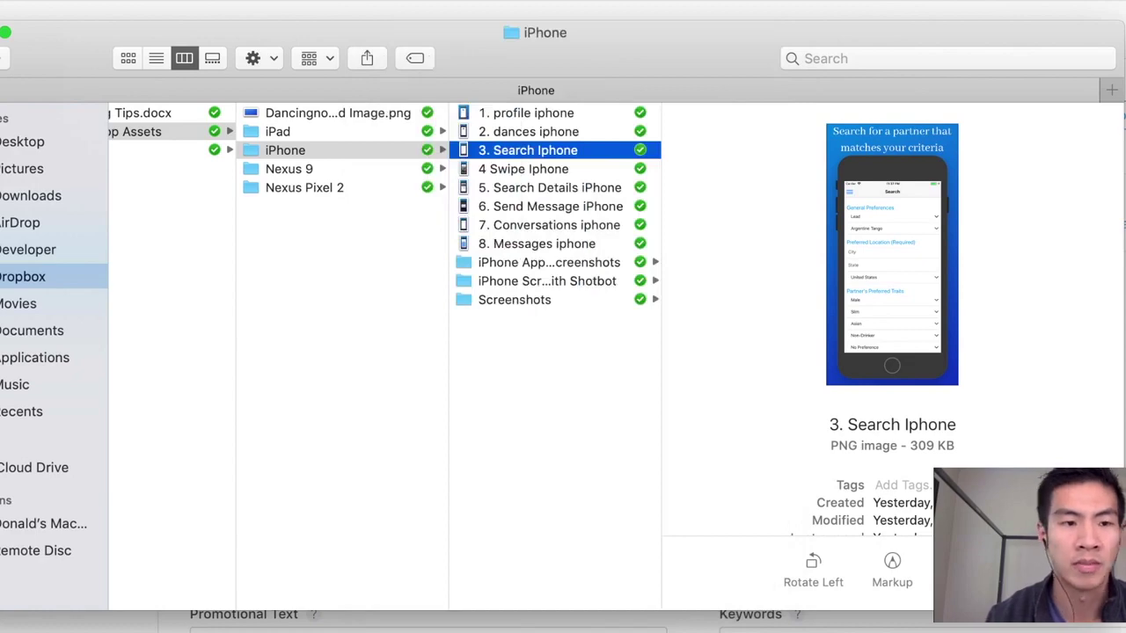
- Move the Finder window aside and add "2. dances iphone" to the iPhone 5.5" Display screenshots of iOS App 1.0
left_click_drag(0, 22, 468, 53)
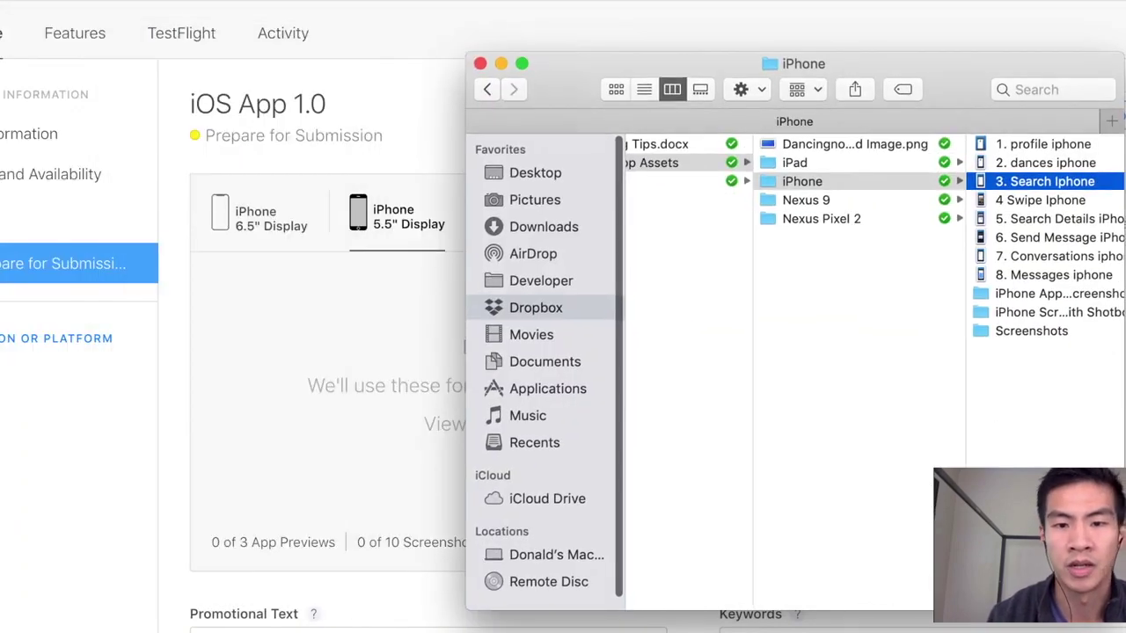
left_click_drag(580, 64, 61, 27)
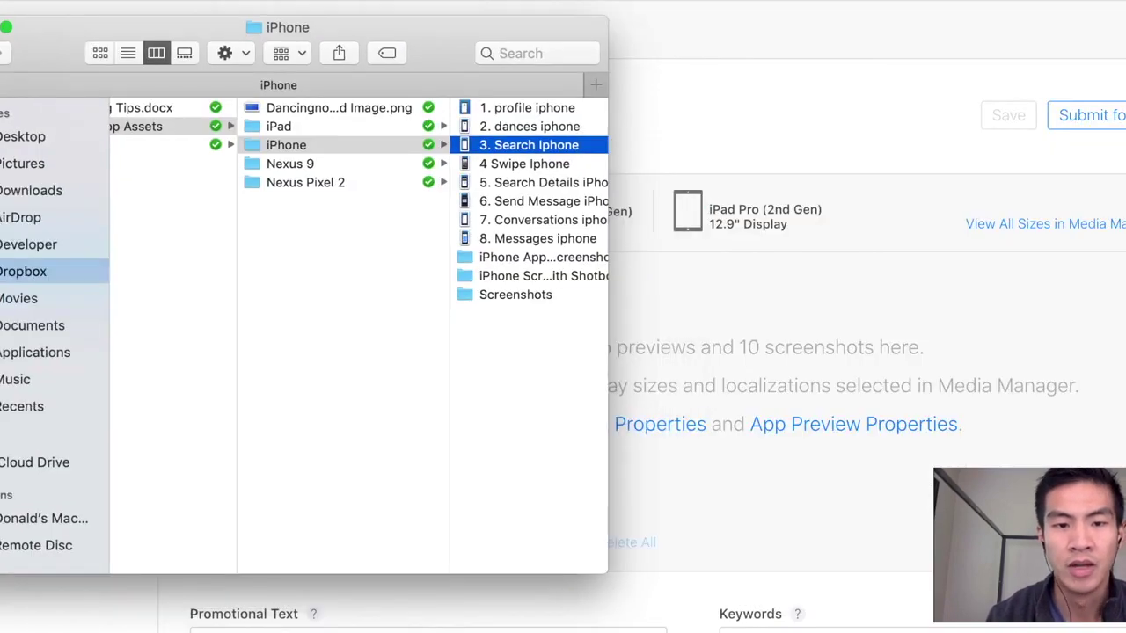
key("Up")
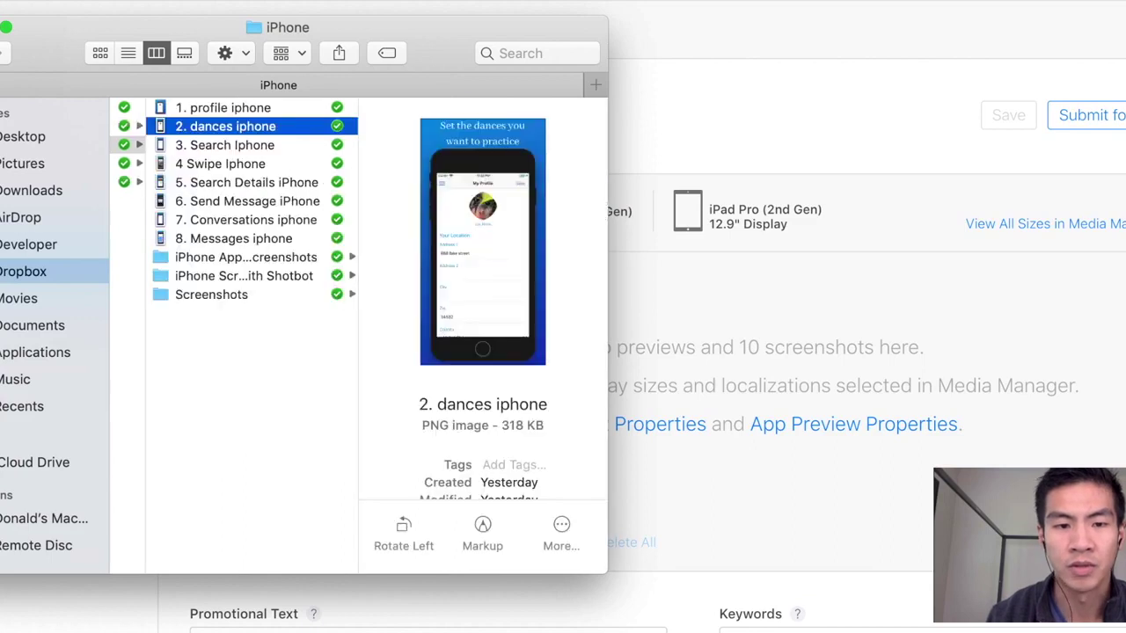
left_click_drag(225, 125, 765, 345)
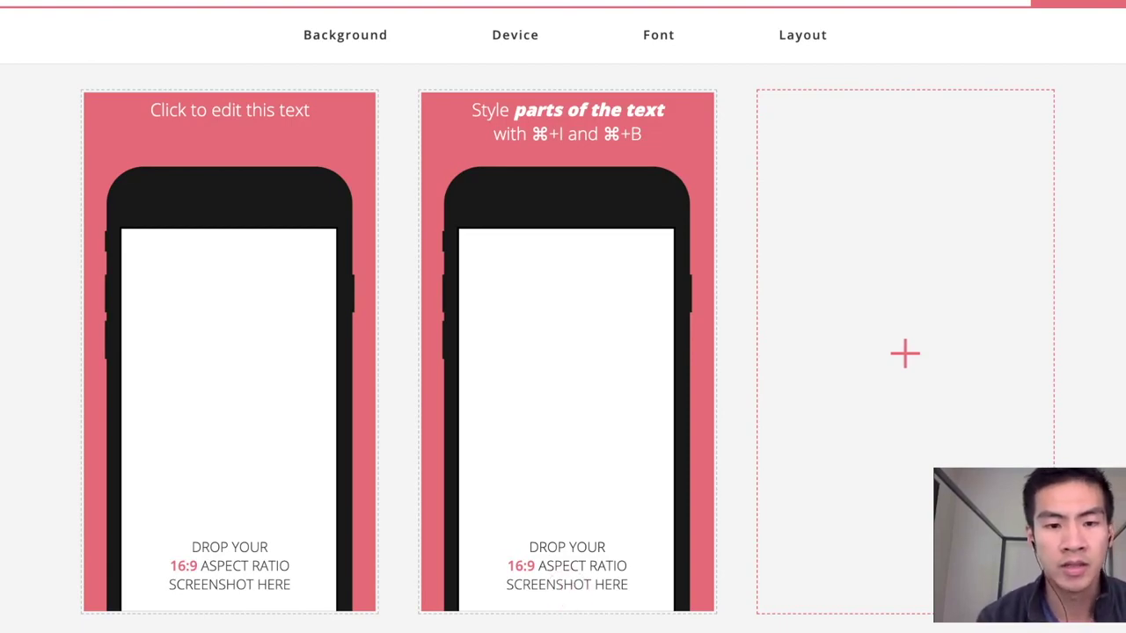
- Examine the placeholder screenshot templates and the available device frames in the screenshot builder
scroll(563, 316, "down", 2)
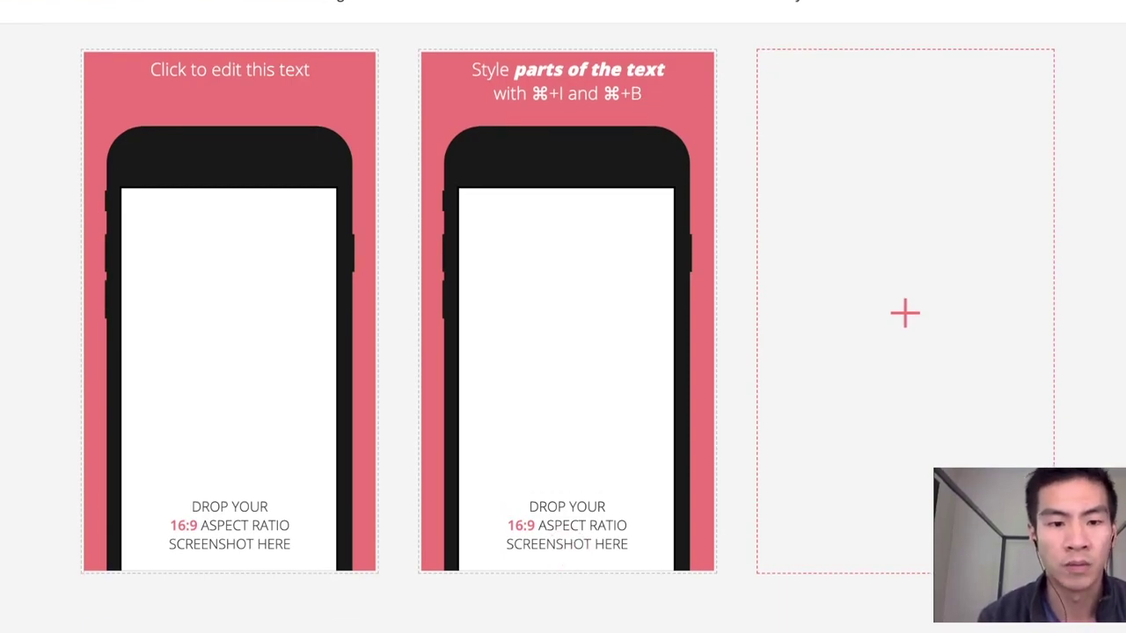
scroll(230, 545, "up", 2)
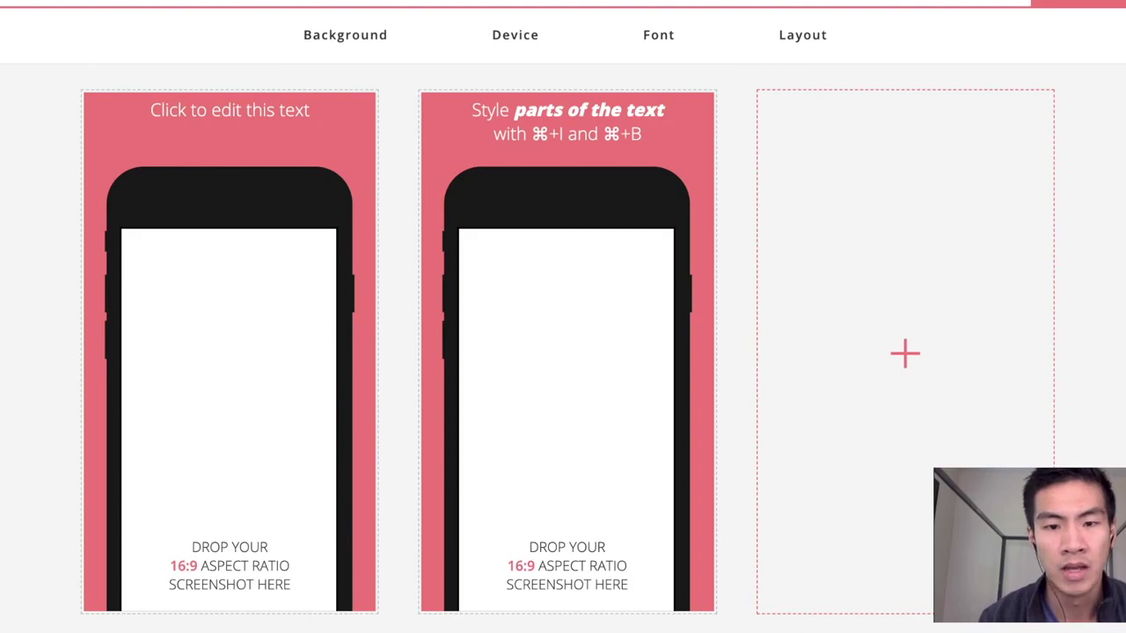
mouse_move(230, 572)
scroll(229, 563, "down", 2)
scroll(229, 563, "up", 2)
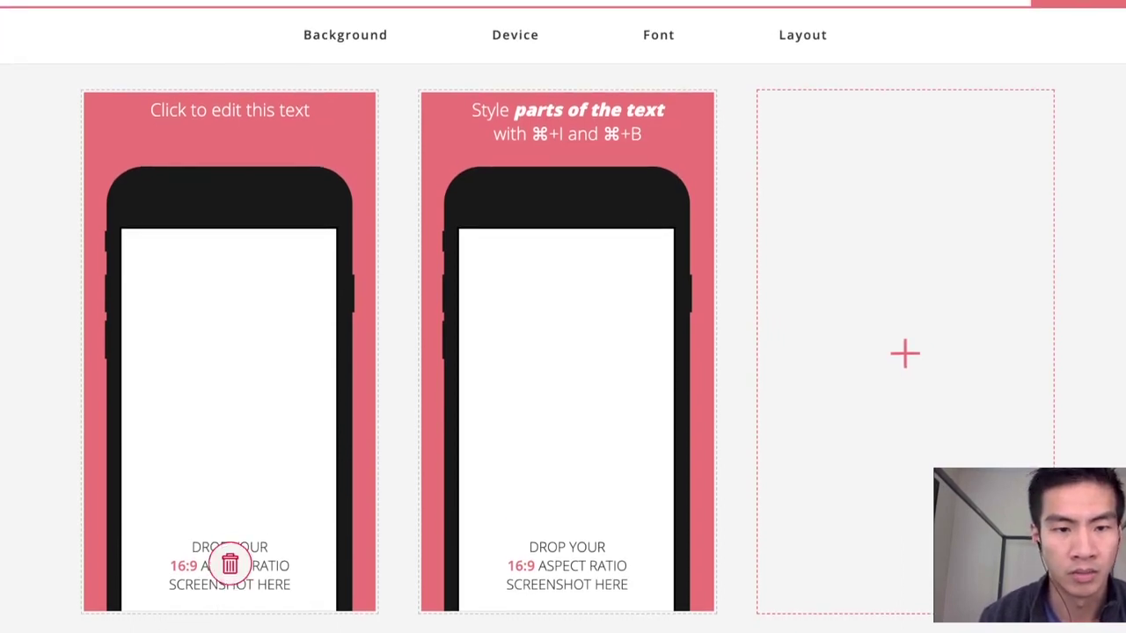
left_click(516, 35)
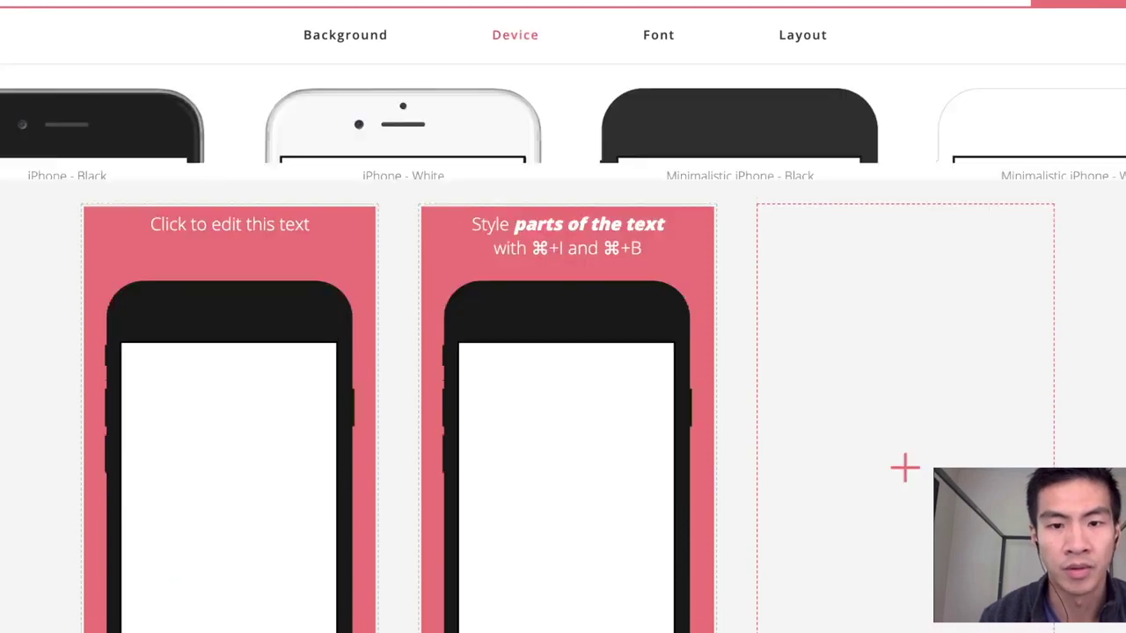
scroll(563, 316, "down", 1)
scroll(563, 317, "up", 2)
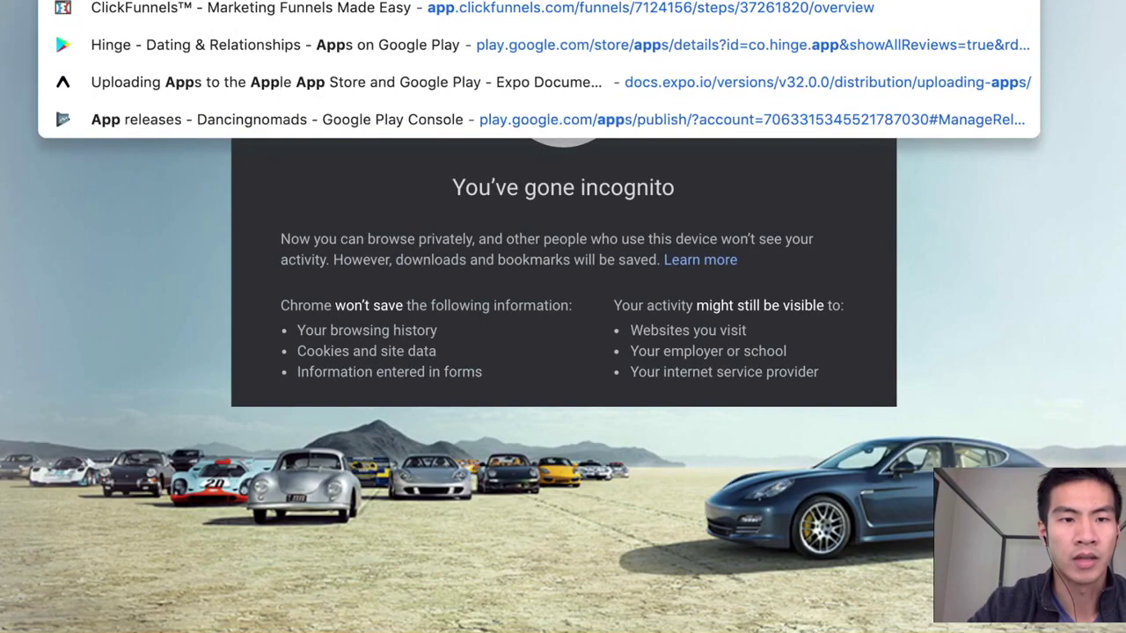
- Open the appstorescreenshot.com screenshot builder in the incognito window
key("Return")
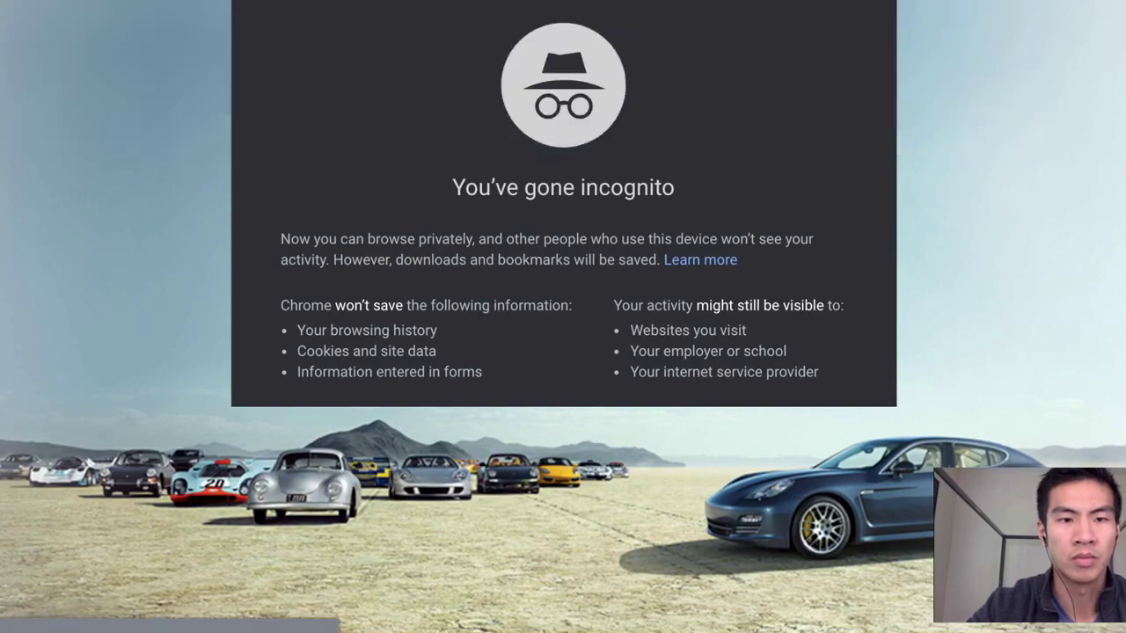
type("appstore")
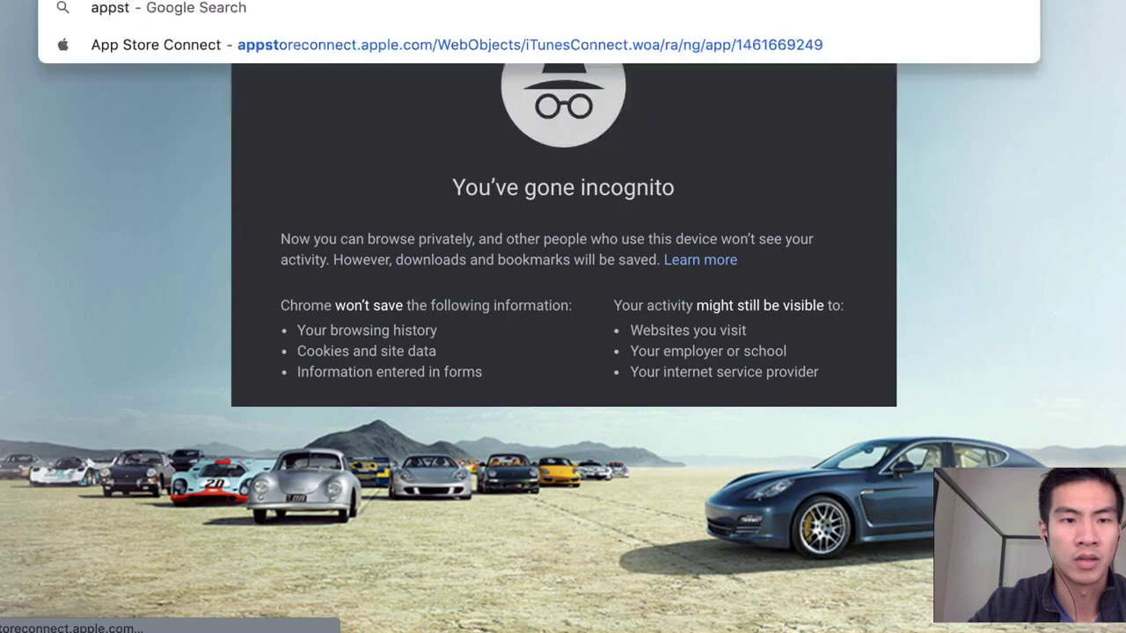
key("Return")
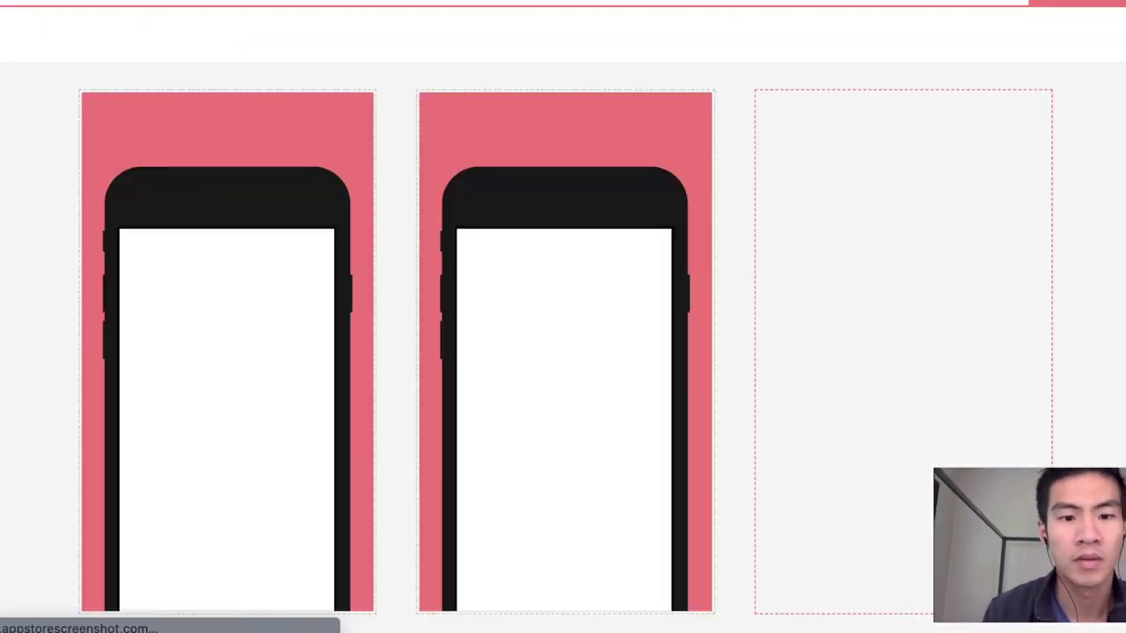
- Set the device frame of the screenshot templates to iPad - Black
scroll(563, 316, "down", 1)
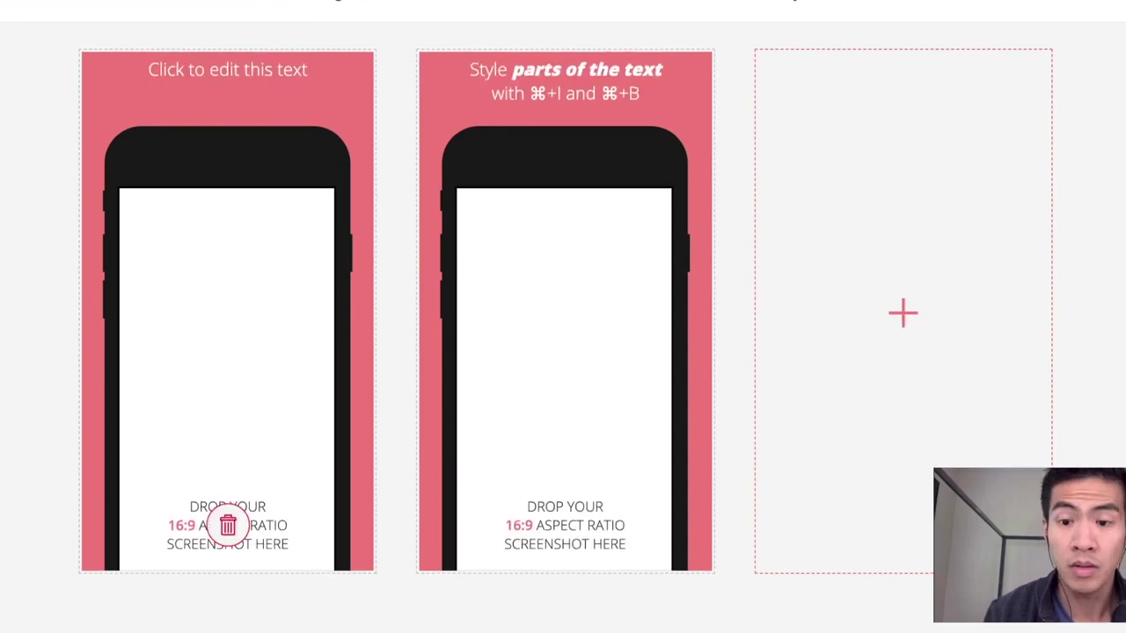
scroll(227, 351, "up", 1)
left_click(513, 34)
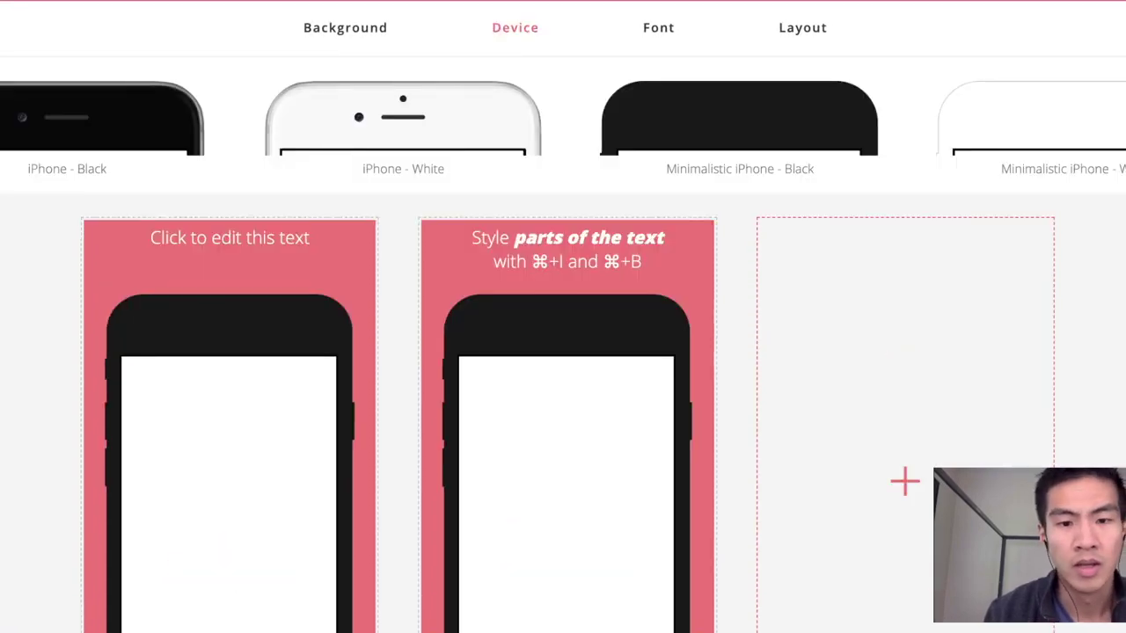
scroll(228, 351, "down", 2)
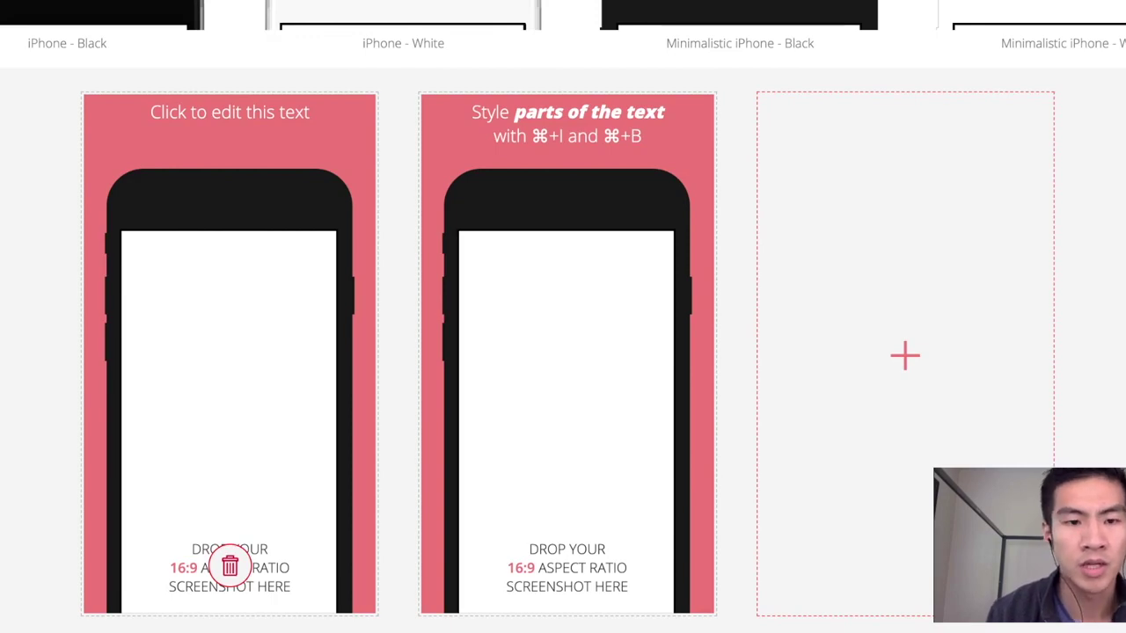
scroll(229, 565, "up", 3)
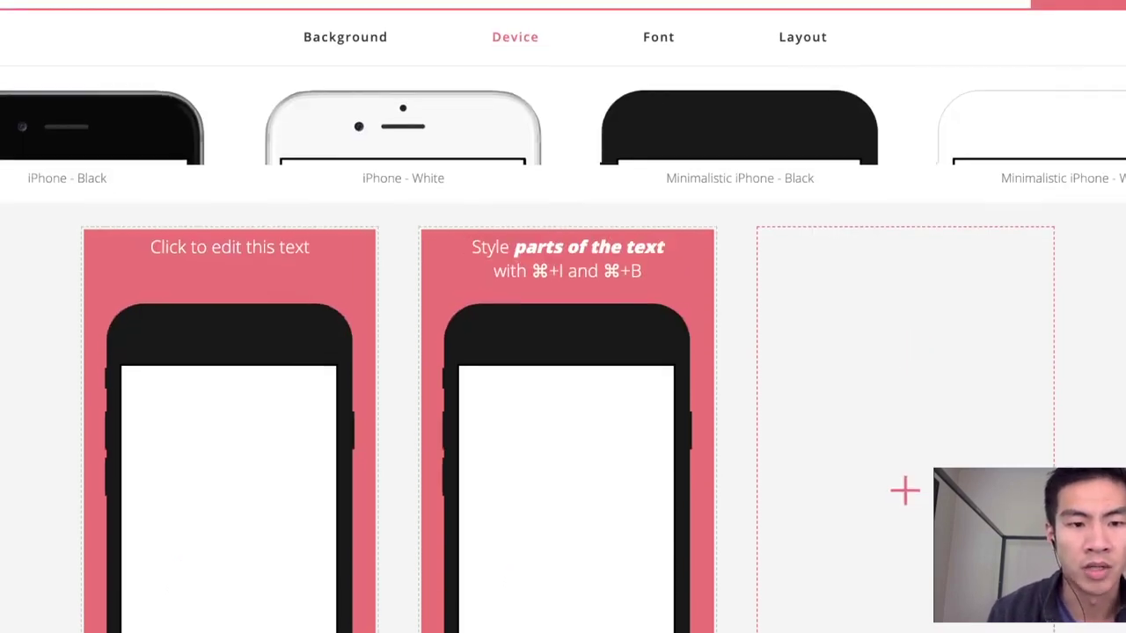
scroll(563, 126, "right", 10)
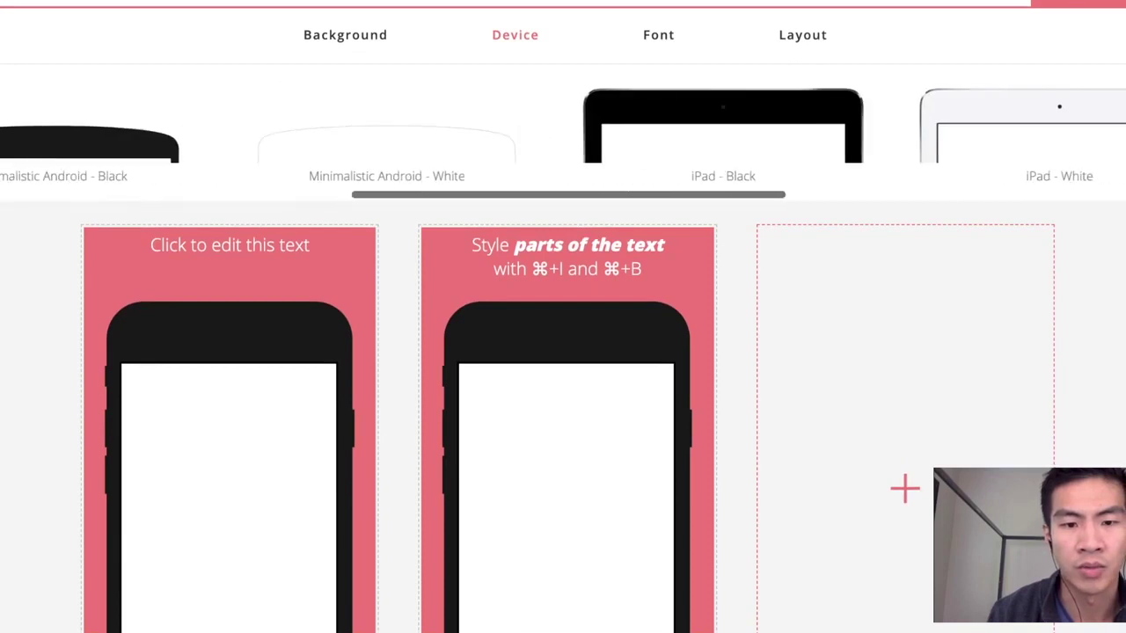
scroll(563, 126, "left", 10)
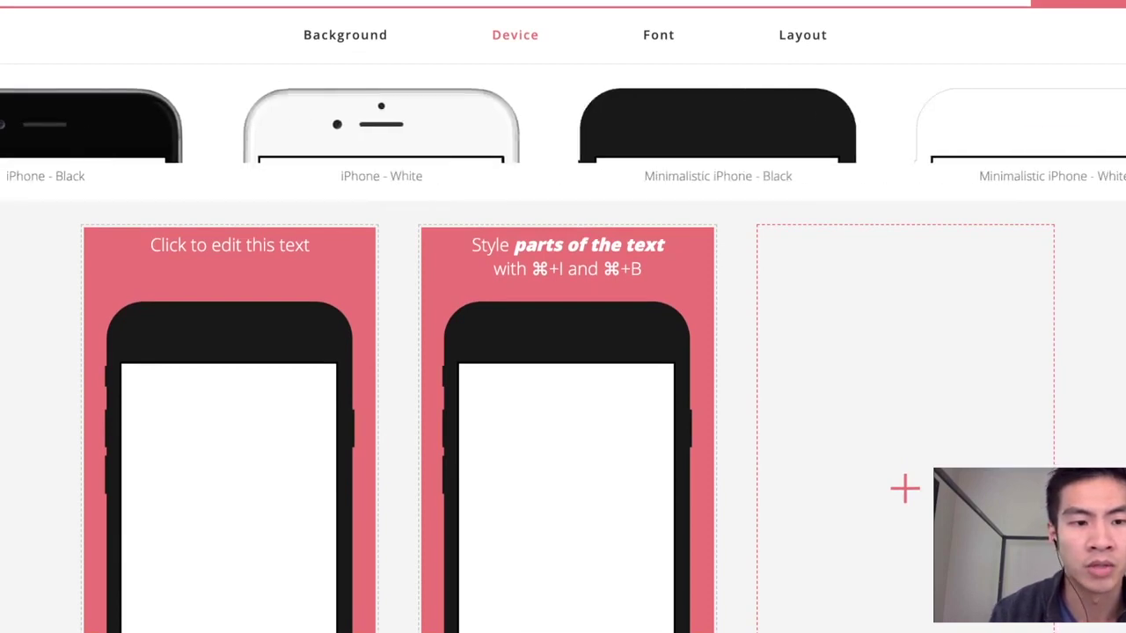
left_click(97, 128)
scroll(97, 128, "right", 12)
left_click(714, 127)
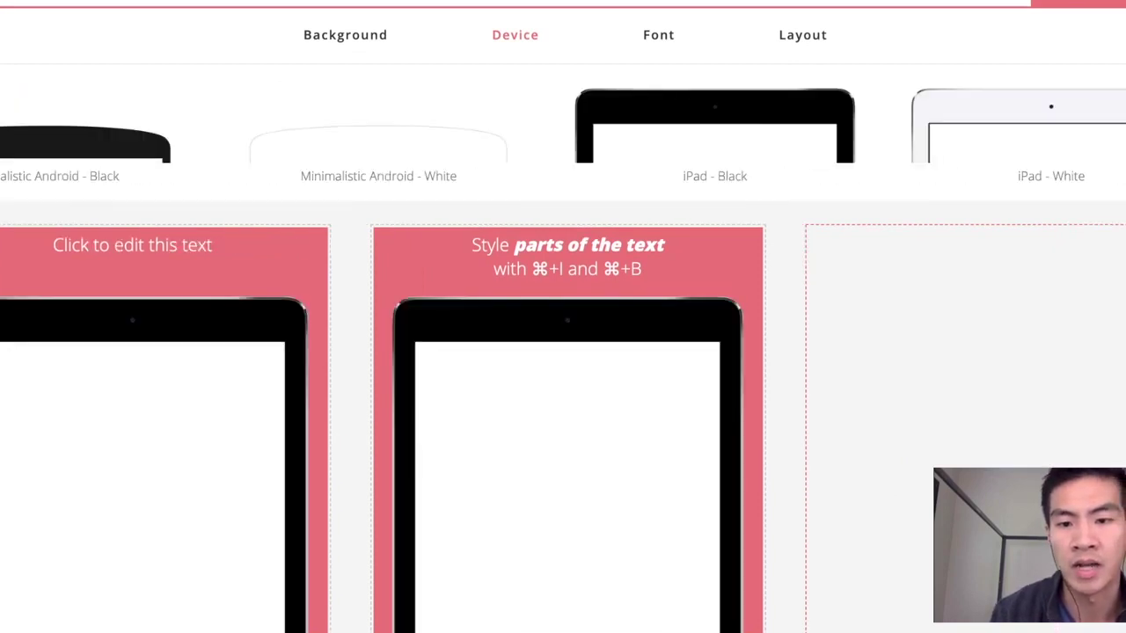
- Look over the other device frames and the iPad templates with their screenshot placeholders
scroll(714, 127, "right", 2)
scroll(563, 126, "left", 10)
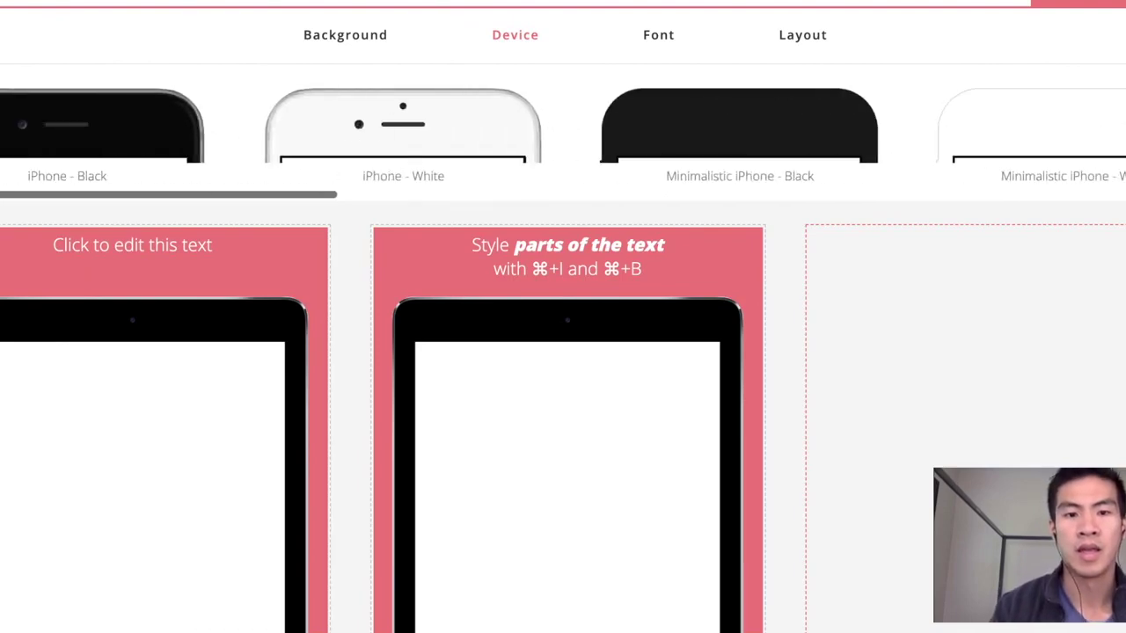
scroll(567, 422, "down", 2)
scroll(567, 422, "up", 2)
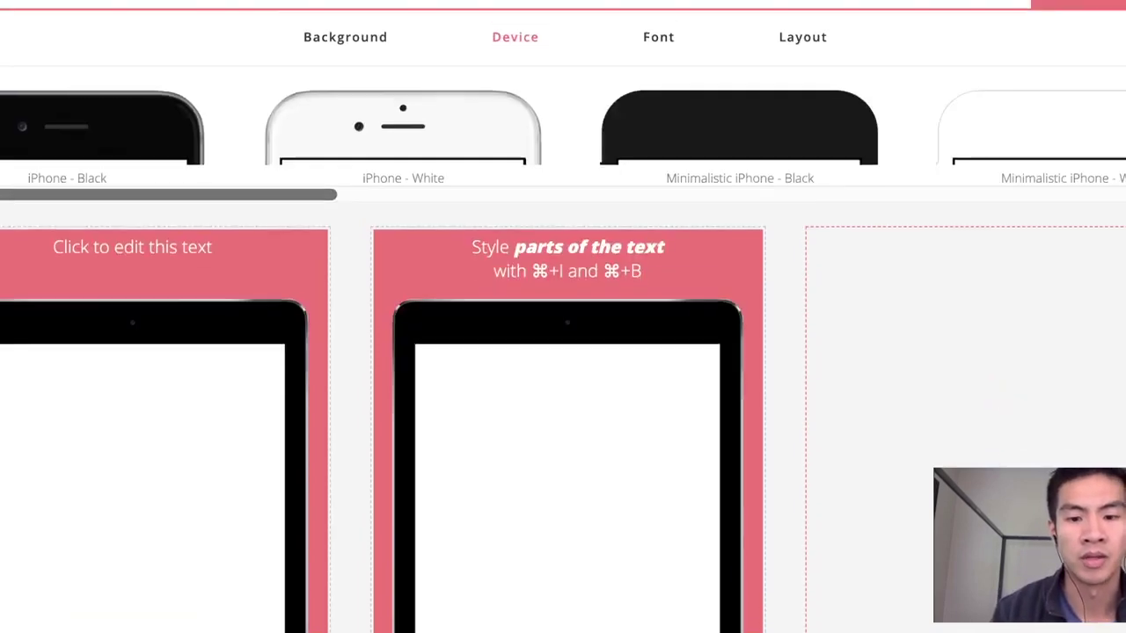
scroll(568, 422, "down", 2)
scroll(567, 422, "up", 2)
scroll(567, 422, "up", 1)
- Choose a gradient background for the templates and set a custom gradient color to hex 757883 with the RGB sliders
left_click(345, 35)
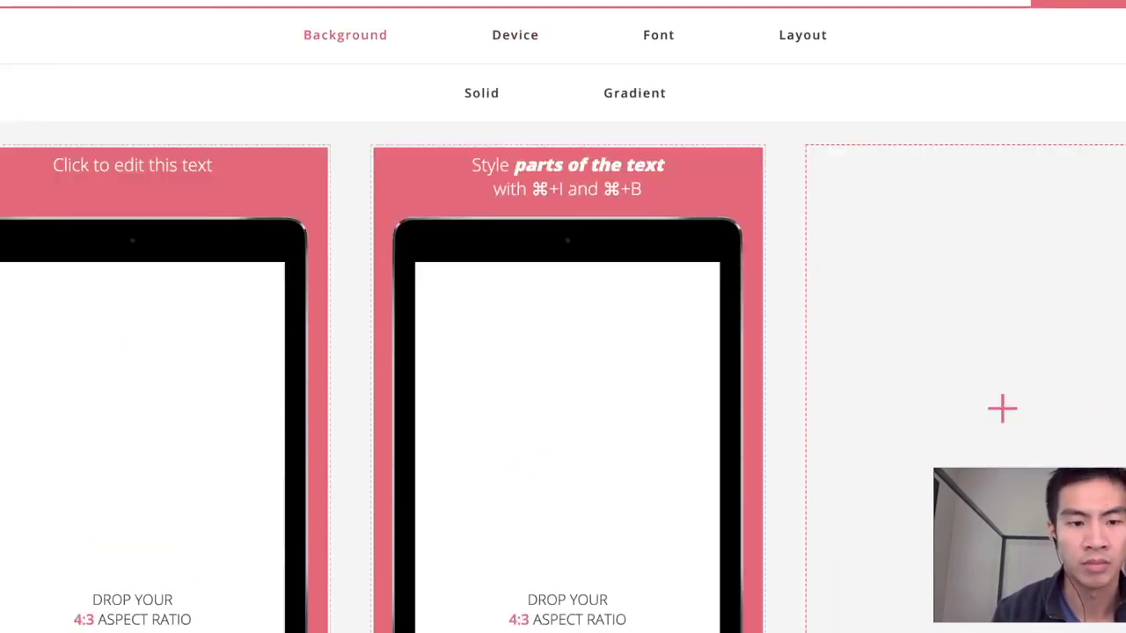
scroll(132, 396, "down", 1)
scroll(132, 396, "up", 1)
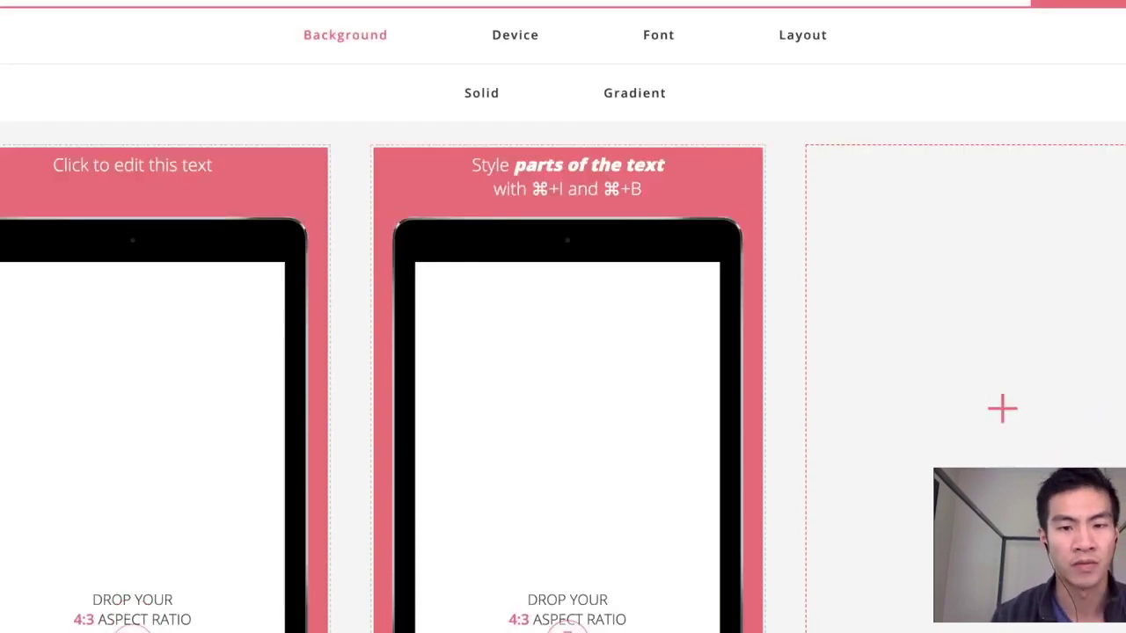
scroll(567, 396, "down", 1)
left_click(634, 63)
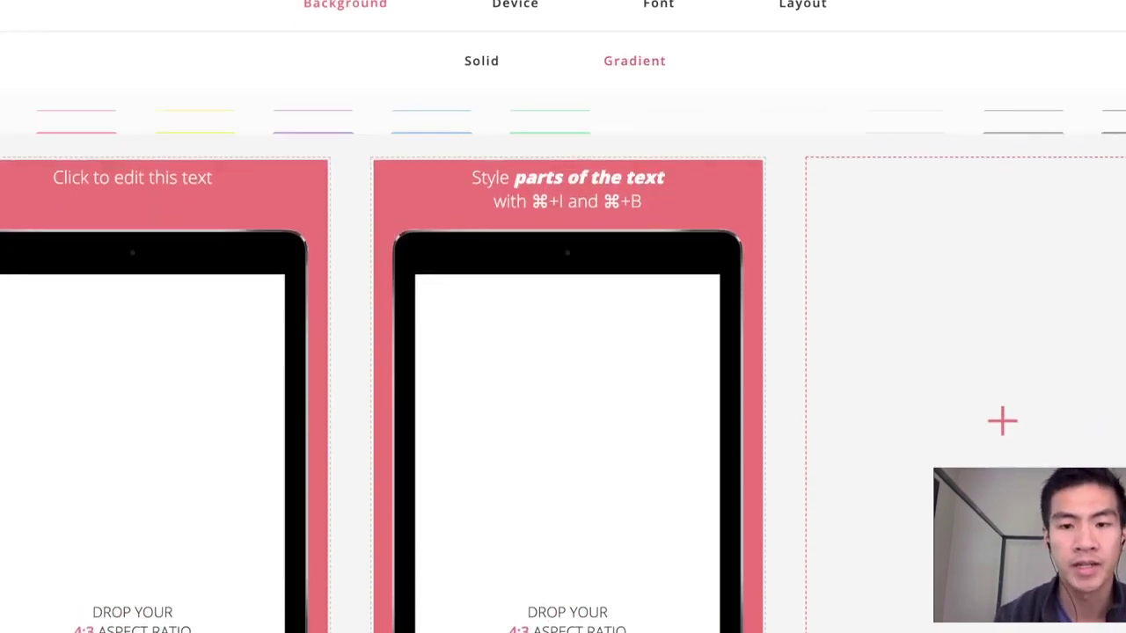
left_click(634, 195)
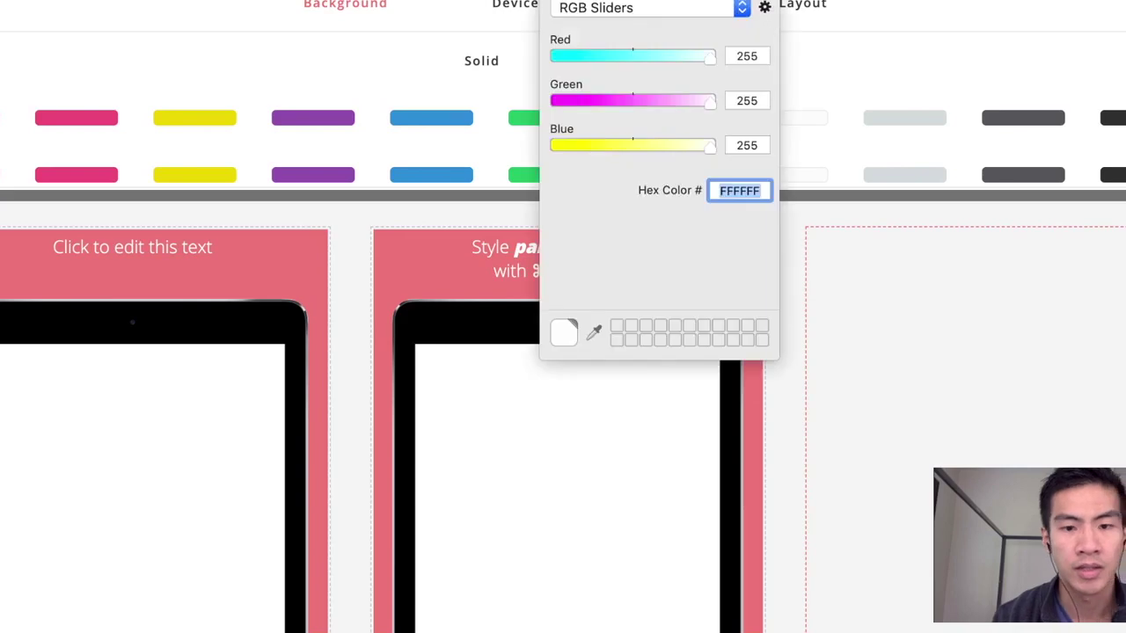
left_click(642, 8)
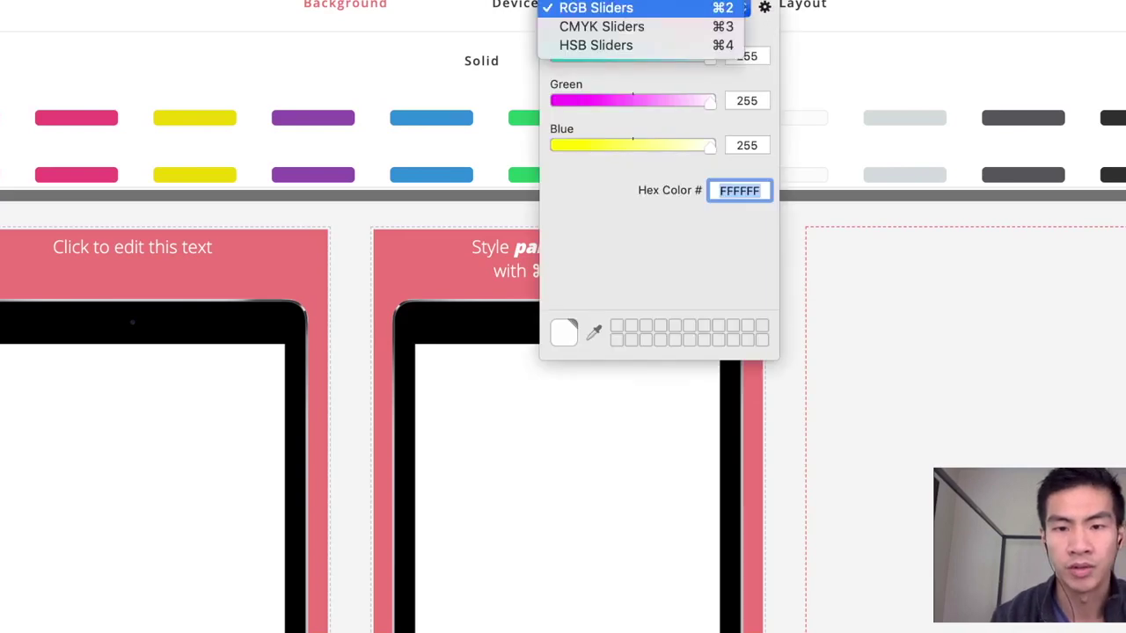
left_click(641, 7)
type("757883")
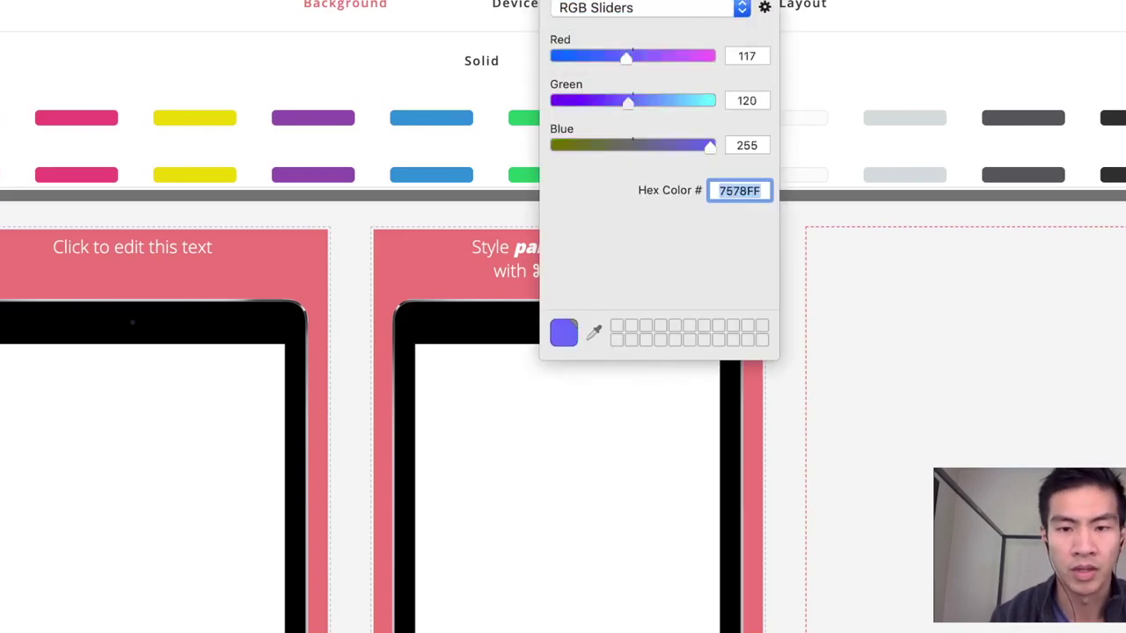
key("Return")
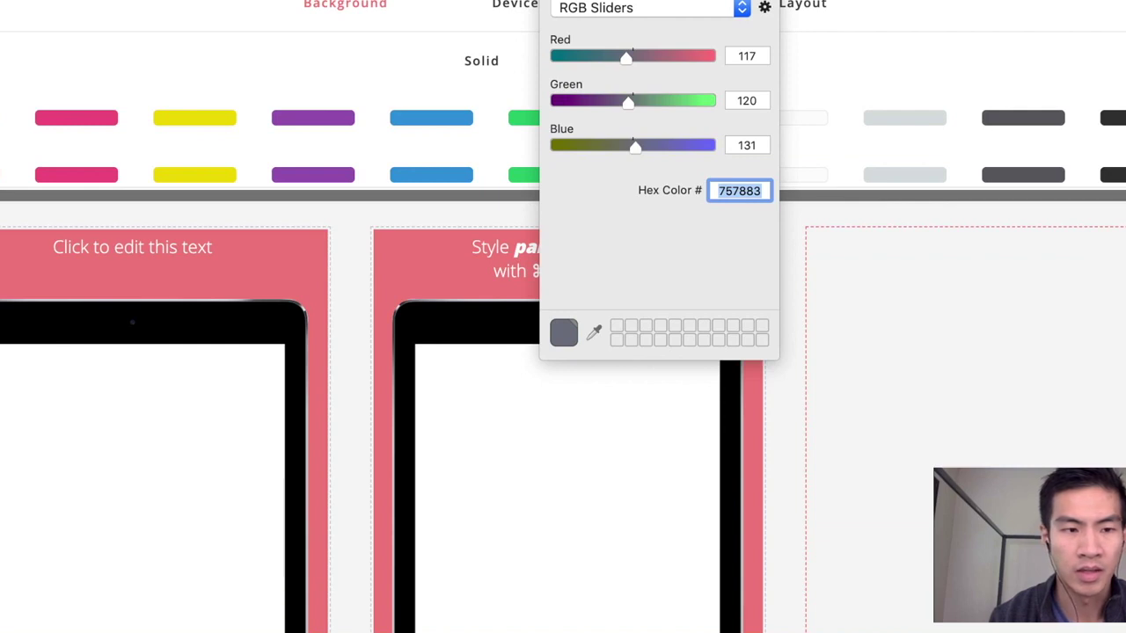
- Set the second gradient color of the template background to hex A5FFFF and close the color picker
key("Return")
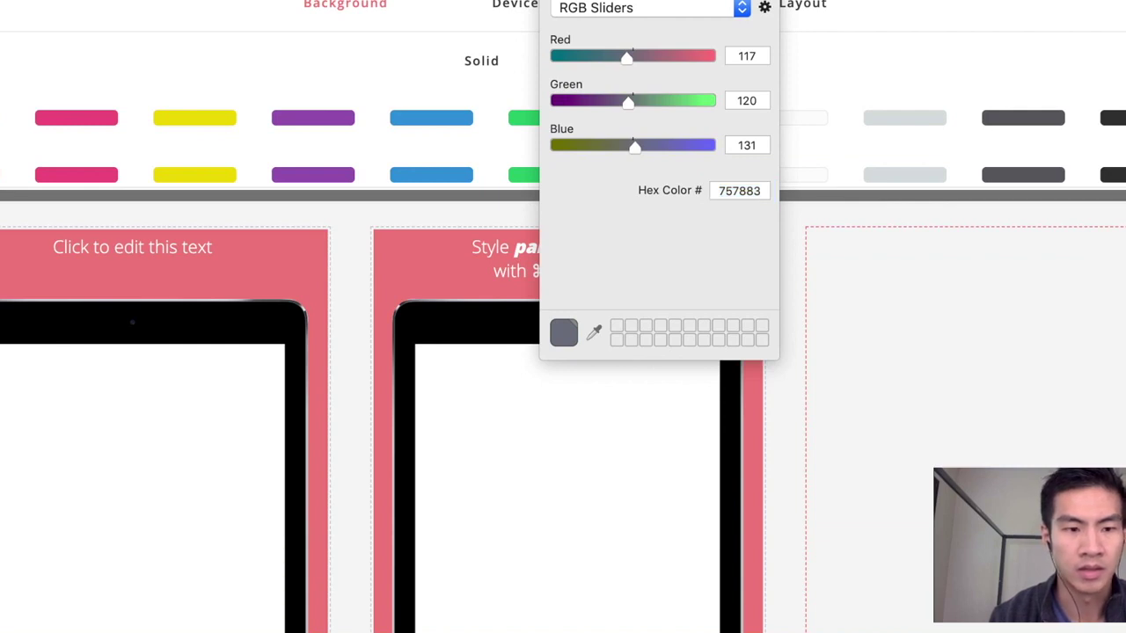
type("B2FFFF")
key("Return")
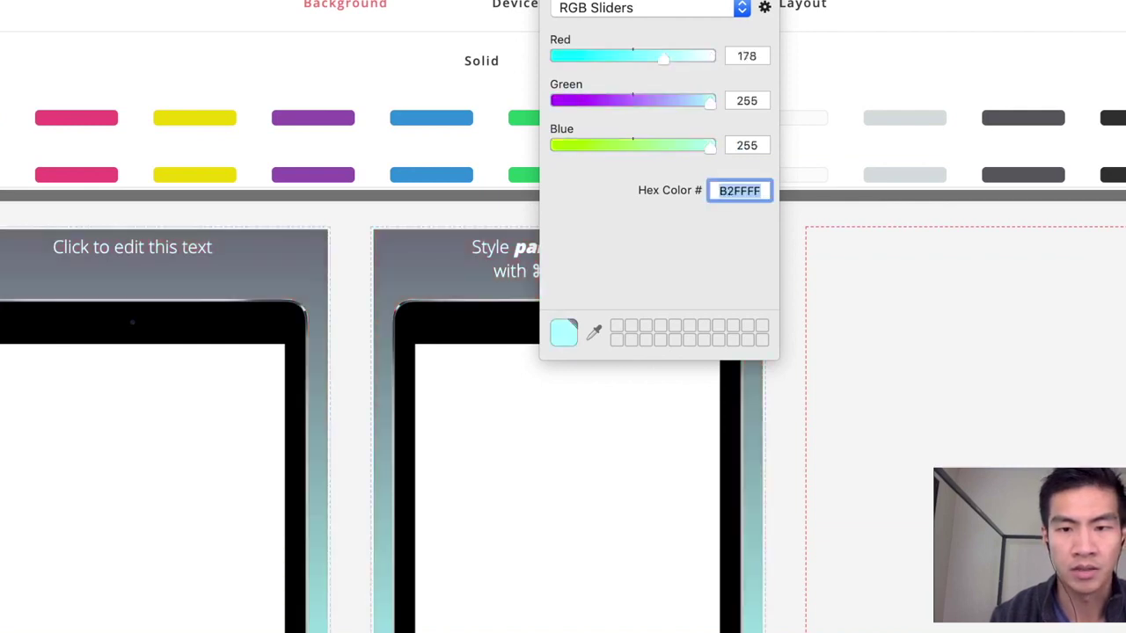
left_click_drag(663, 58, 656, 58)
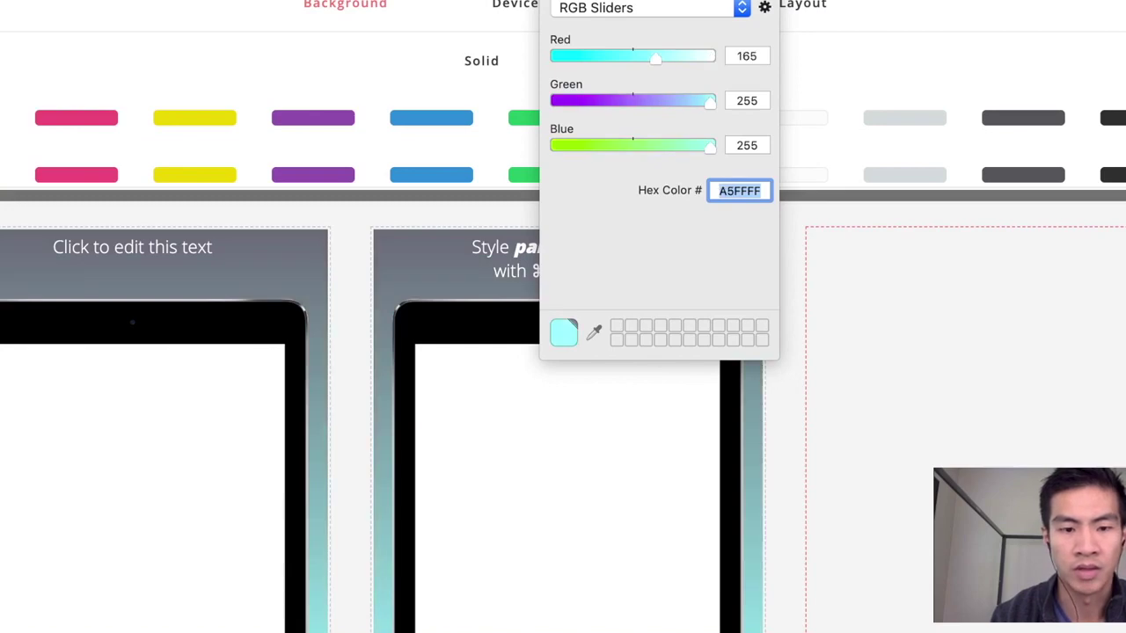
scroll(387, 352, "down", 3)
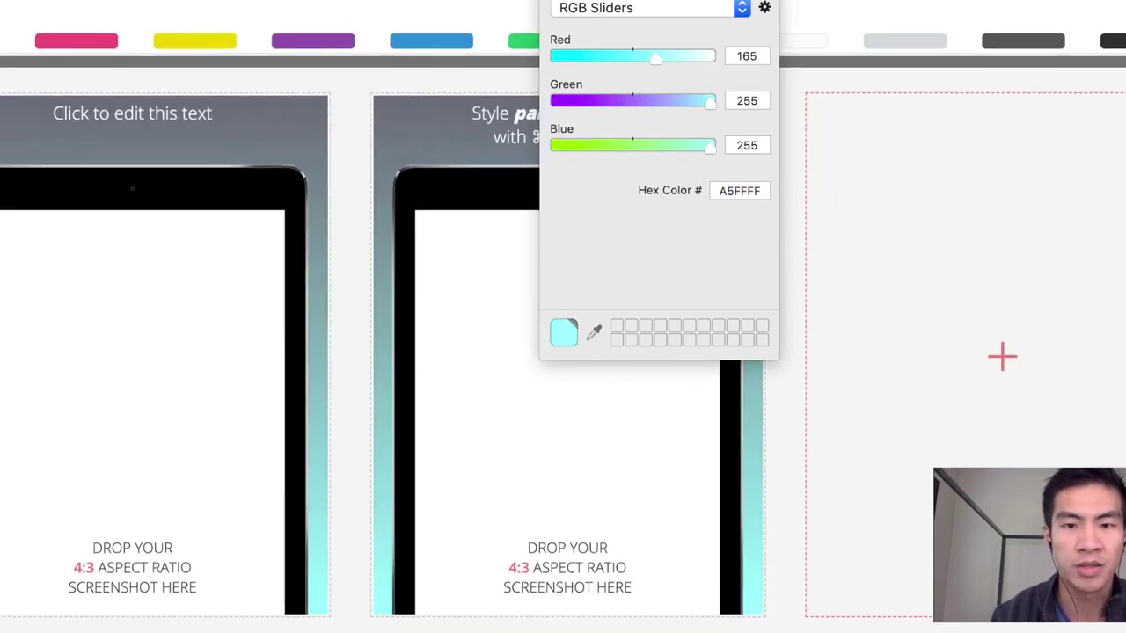
left_click_drag(660, 0, 580, 91)
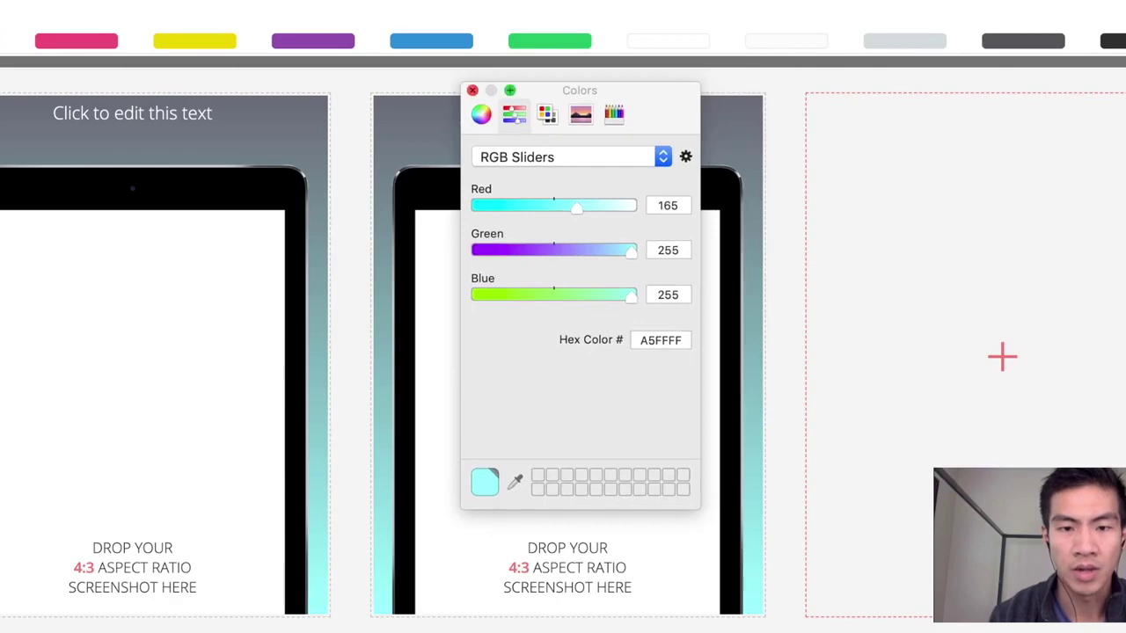
left_click(472, 91)
- Replace the caption of the first screenshot template with "Editing this text"
left_click(211, 114)
key("super+a")
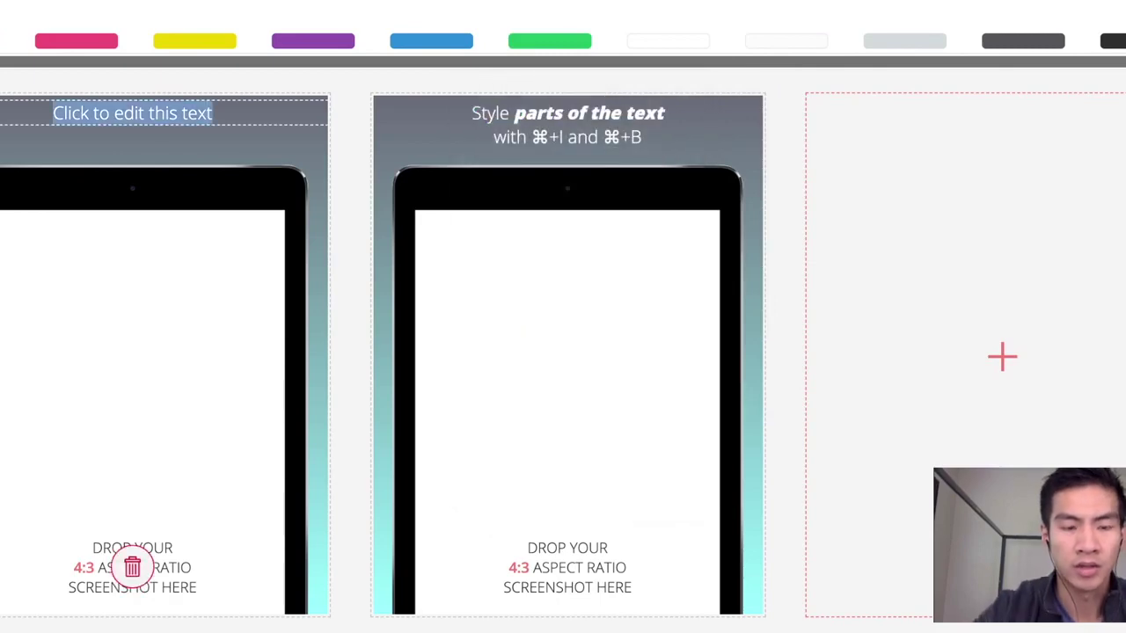
type("Editing thiste")
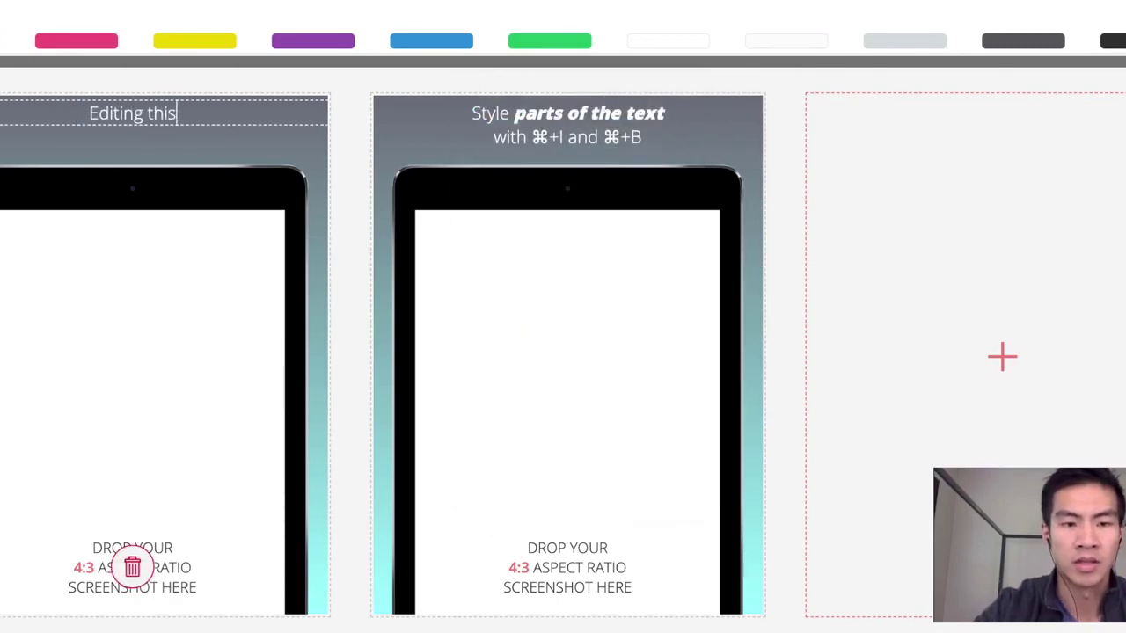
key("BackSpace")
key("BackSpace")
type("text")
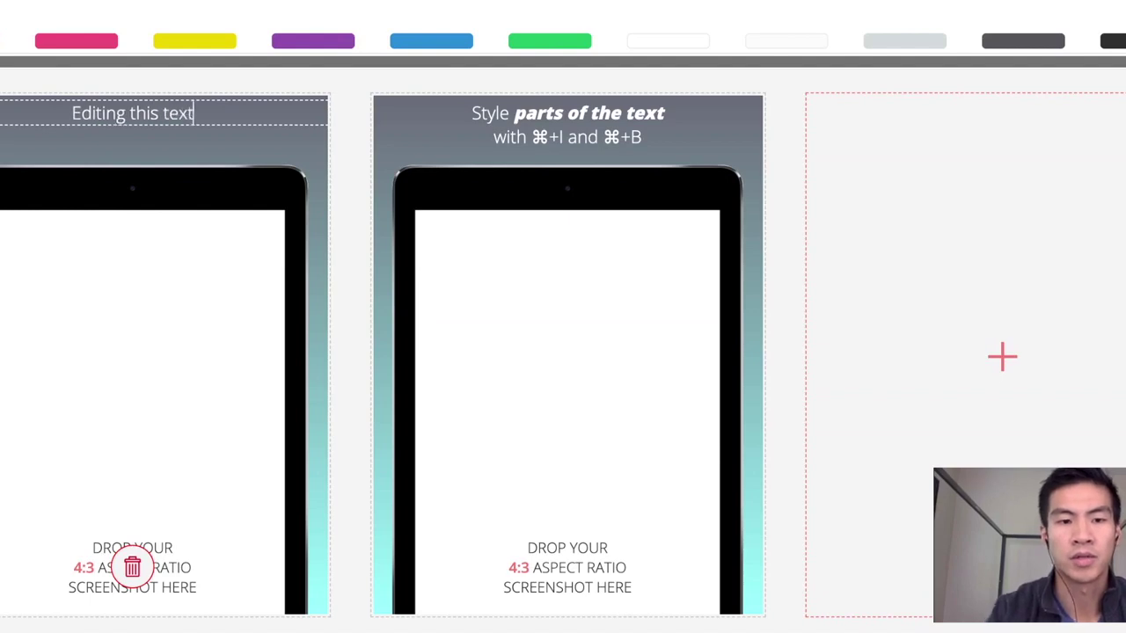
- Try the iPad - White device frame on the screenshot templates
scroll(563, 352, "up", 3)
scroll(563, 352, "up", 1)
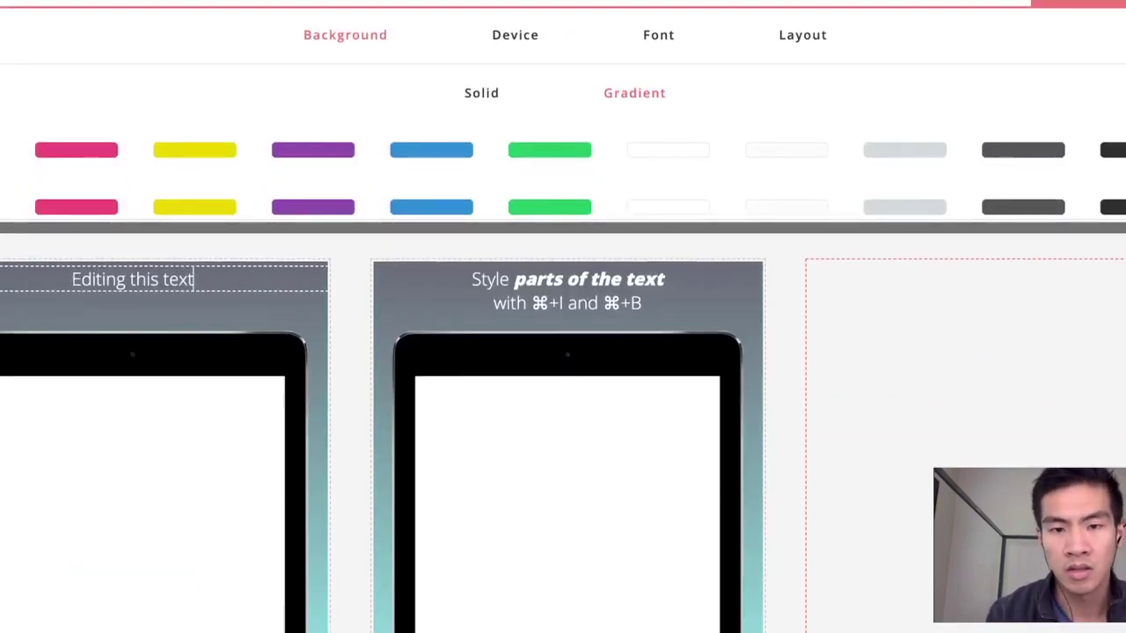
left_click(515, 35)
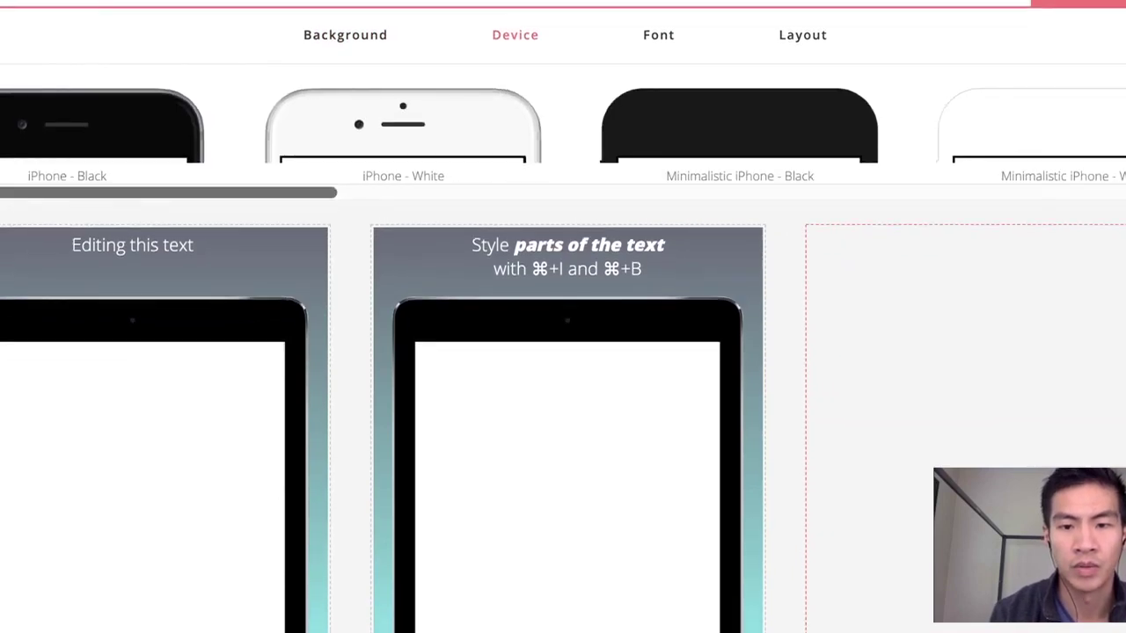
scroll(563, 132, "right", 2)
scroll(563, 131, "right", 10)
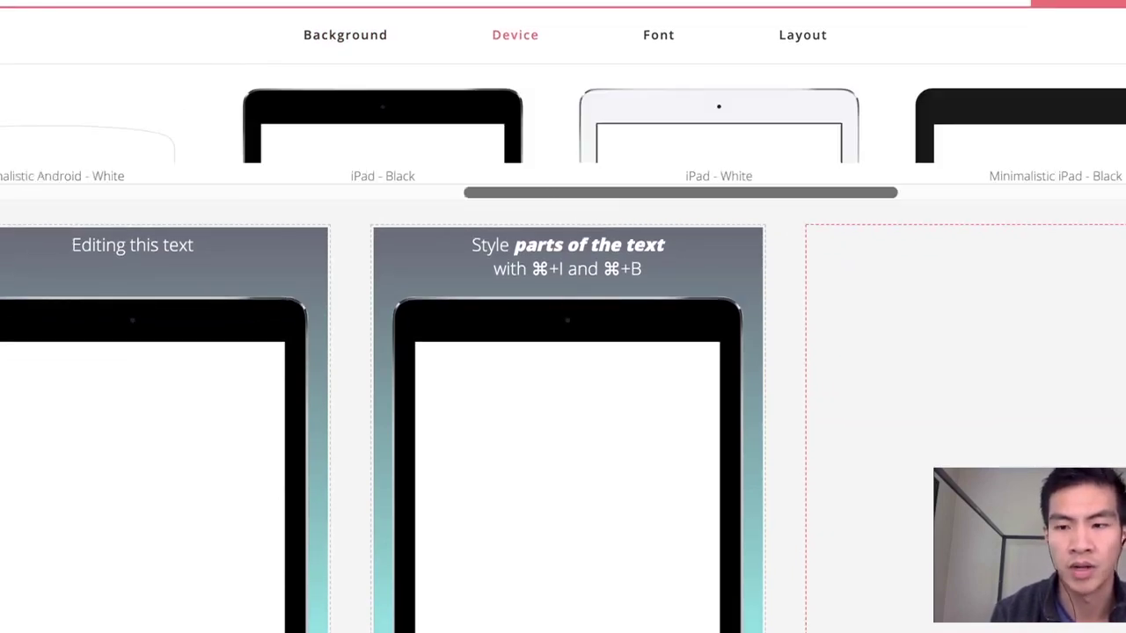
scroll(563, 132, "left", 5)
scroll(563, 132, "right", 2)
left_click(873, 131)
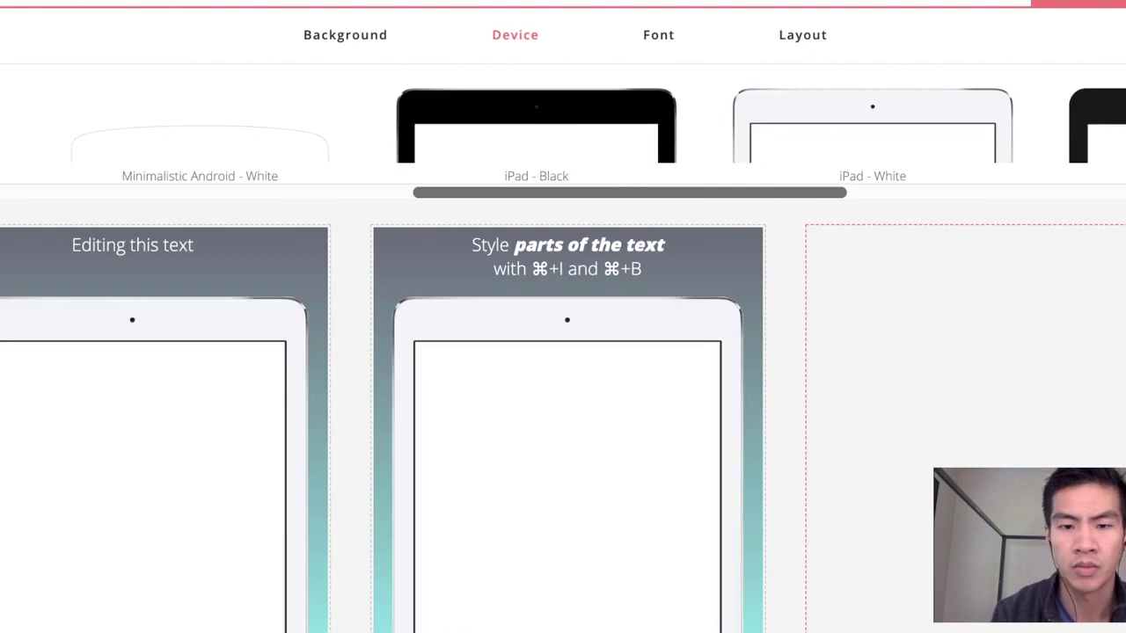
- Change the device frame of the screenshot templates to iPhone - Black
left_click(537, 132)
scroll(536, 132, "left", 15)
left_click(67, 132)
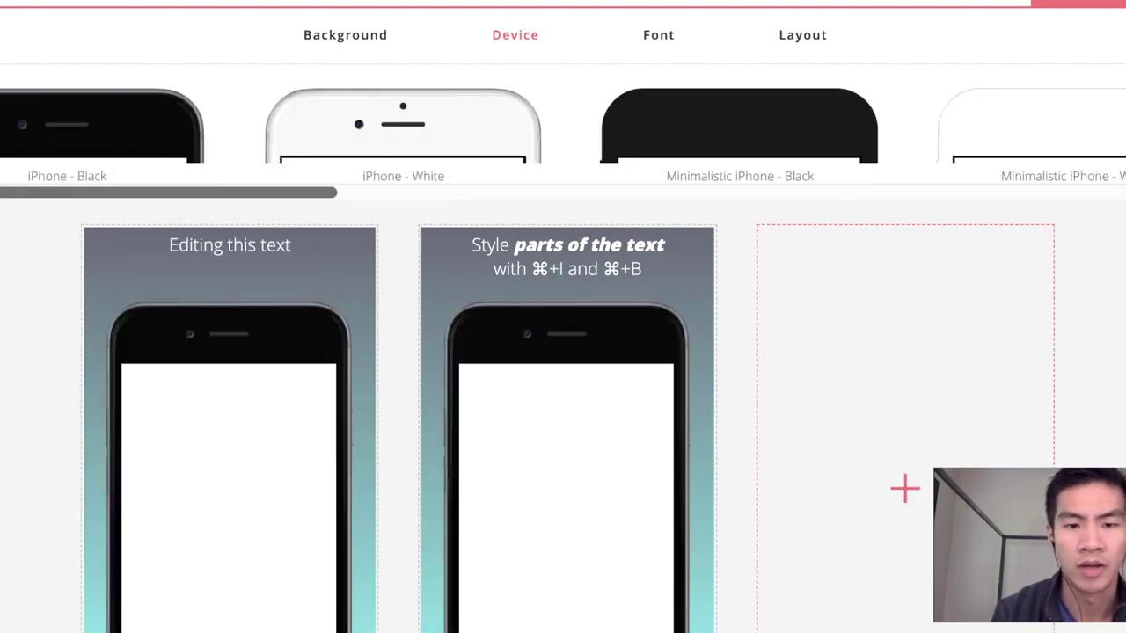
- Set the caption font of the screenshot templates to Catamaran
left_click(657, 35)
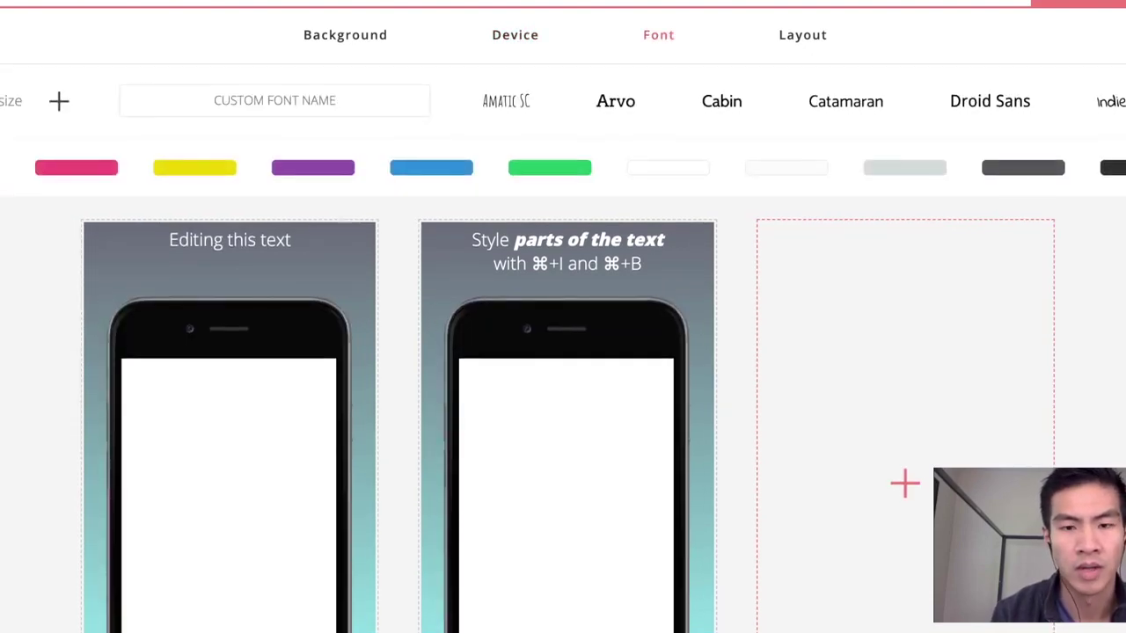
scroll(562, 387, "down", 1)
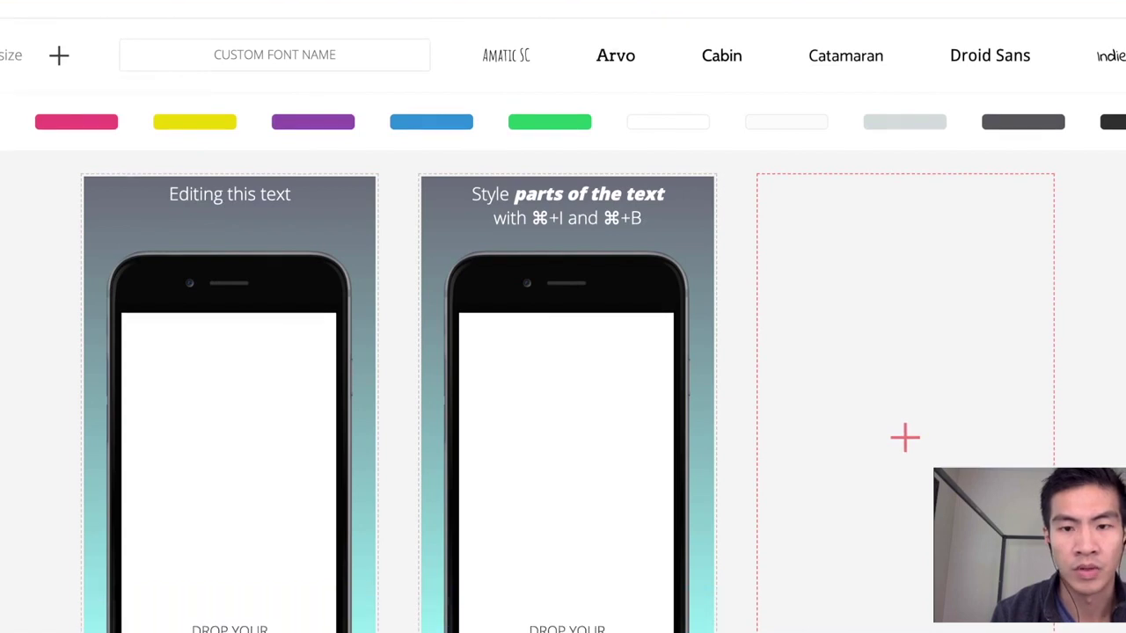
left_click(721, 55)
left_click(845, 56)
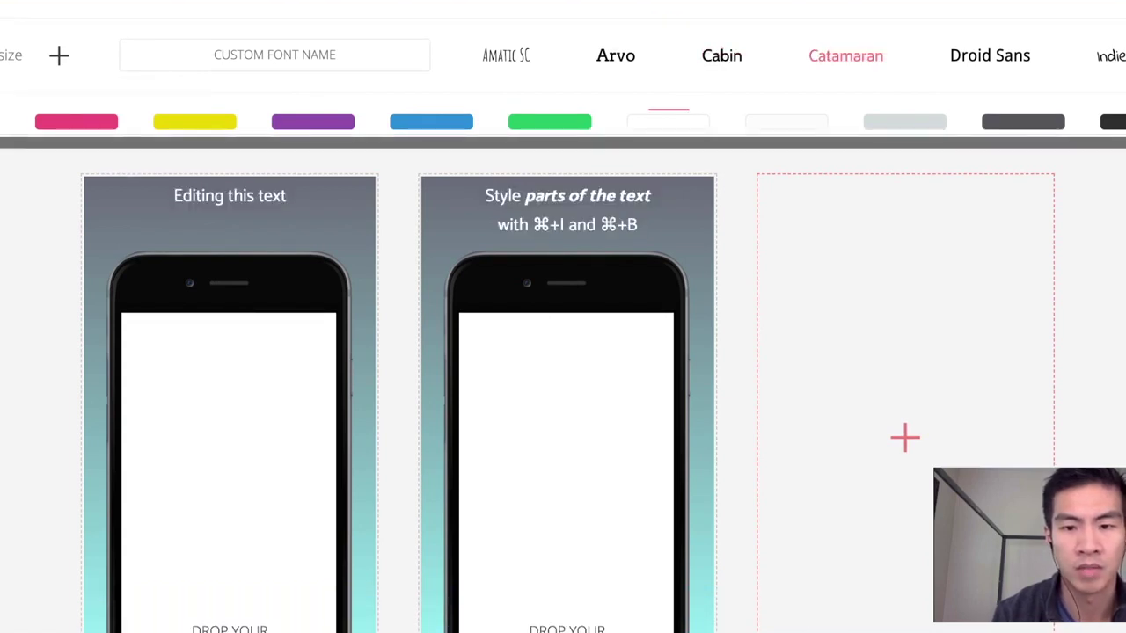
- Try the layouts without a caption and with the caption below the device, and return to the caption-above layout
scroll(562, 387, "up", 1)
left_click(802, 35)
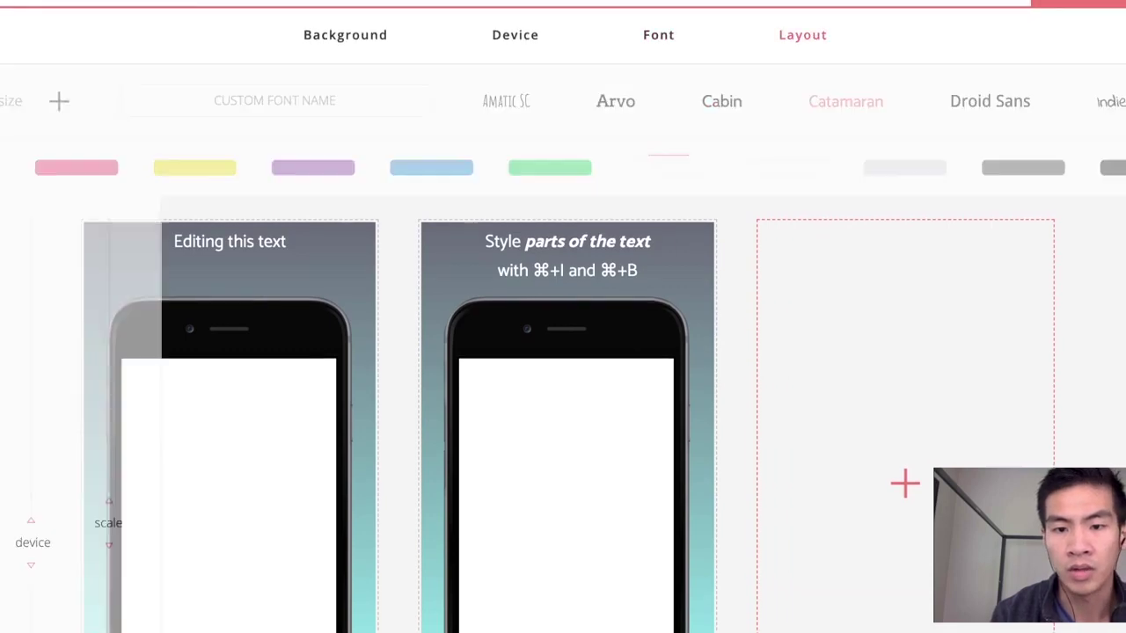
scroll(563, 352, "down", 2)
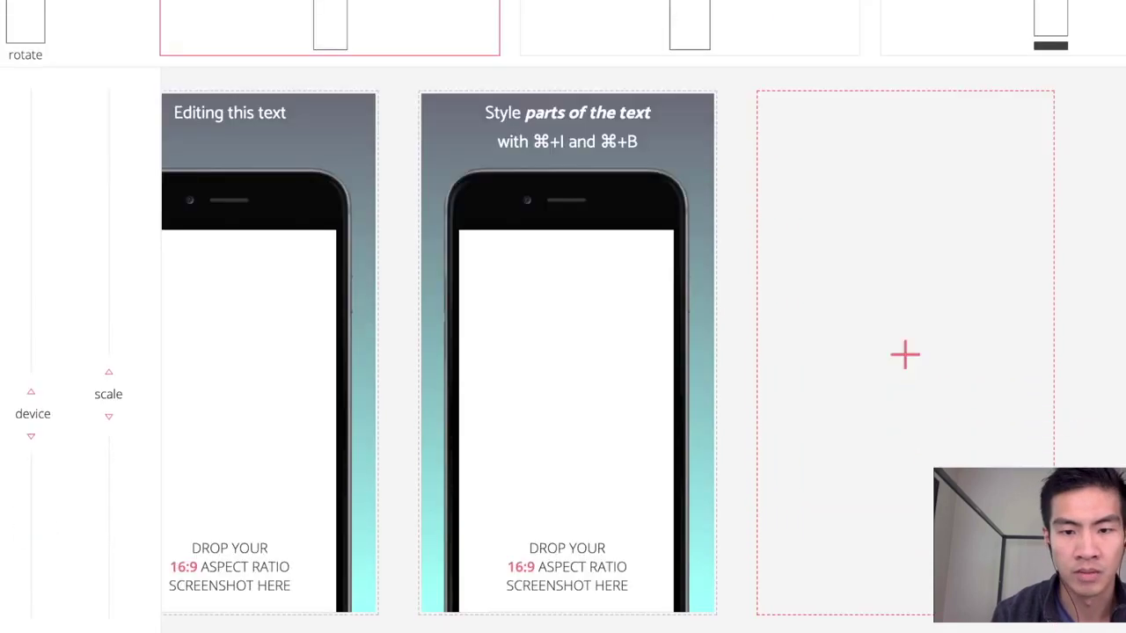
left_click(689, 26)
scroll(563, 352, "up", 2)
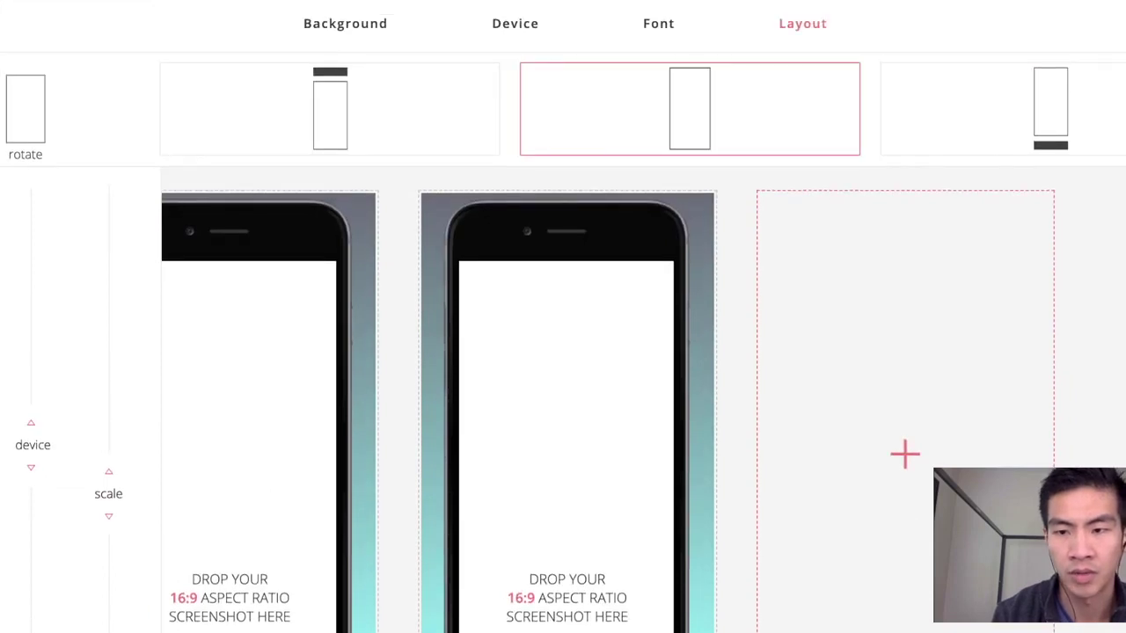
left_click(1003, 109)
scroll(616, 369, "down", 2)
scroll(615, 369, "up", 2)
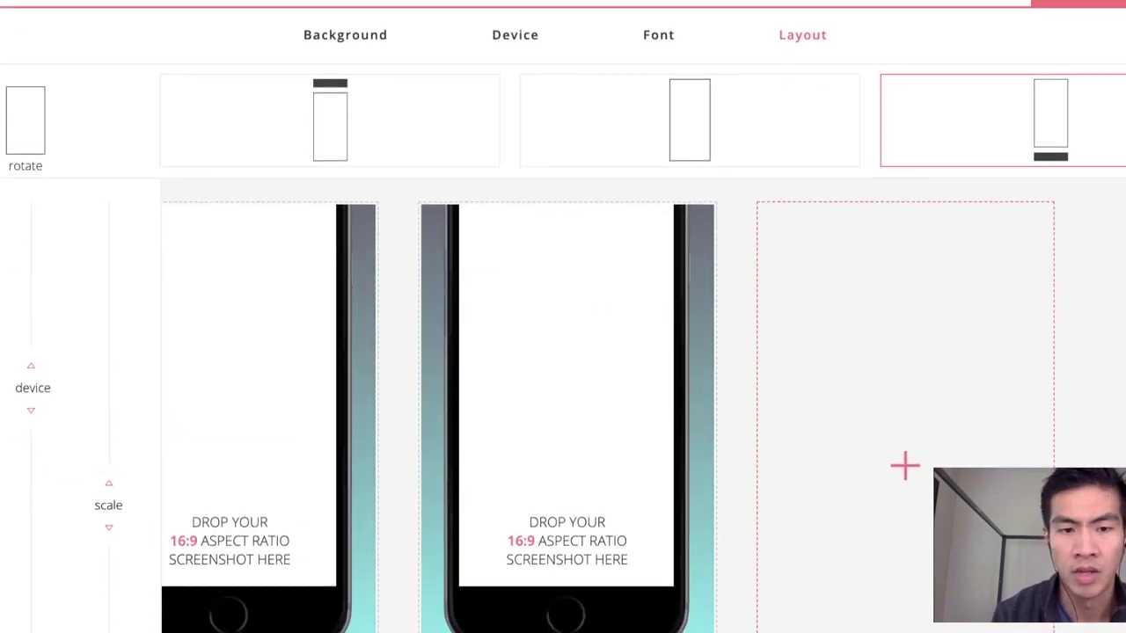
left_click(329, 121)
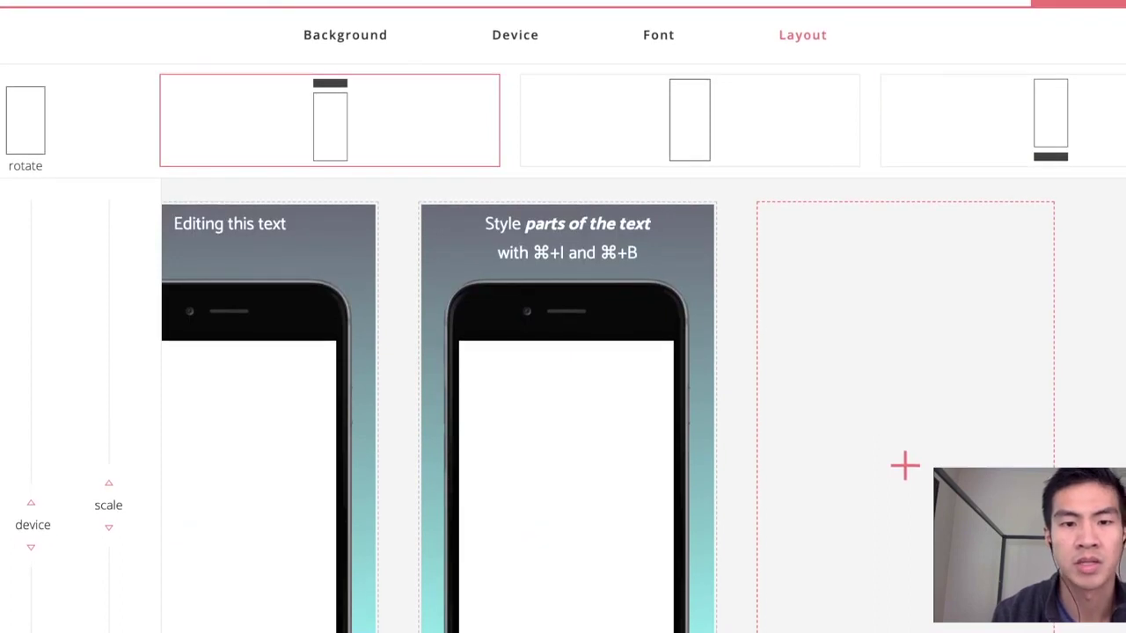
- Add two more screenshot templates after the existing two
left_click(515, 35)
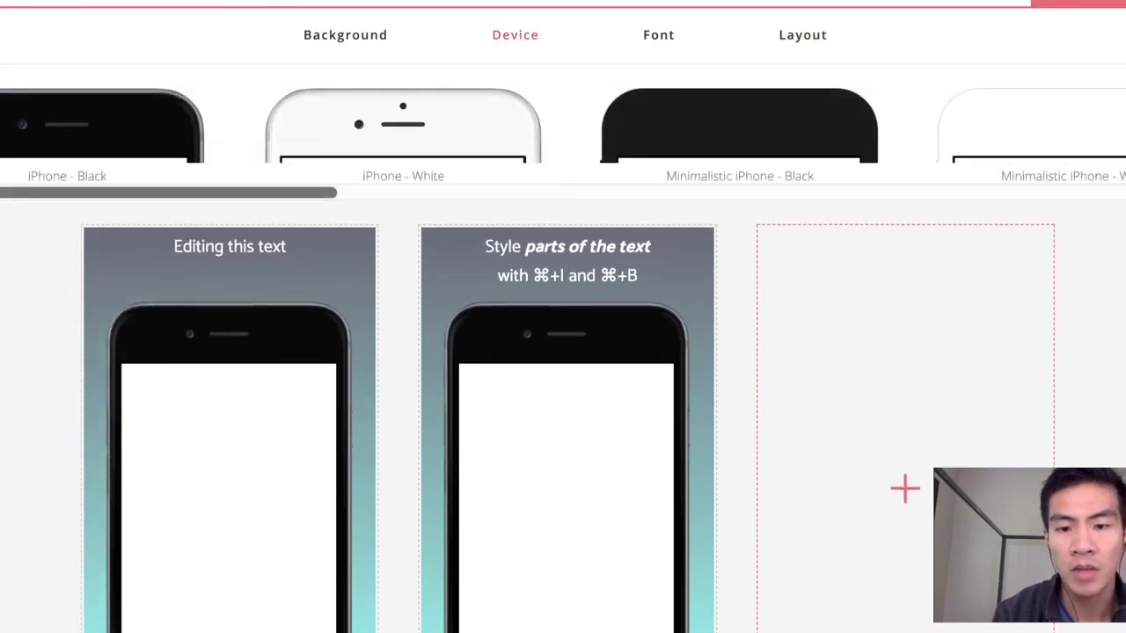
scroll(568, 378, "down", 1)
scroll(562, 352, "down", 1)
left_click(905, 355)
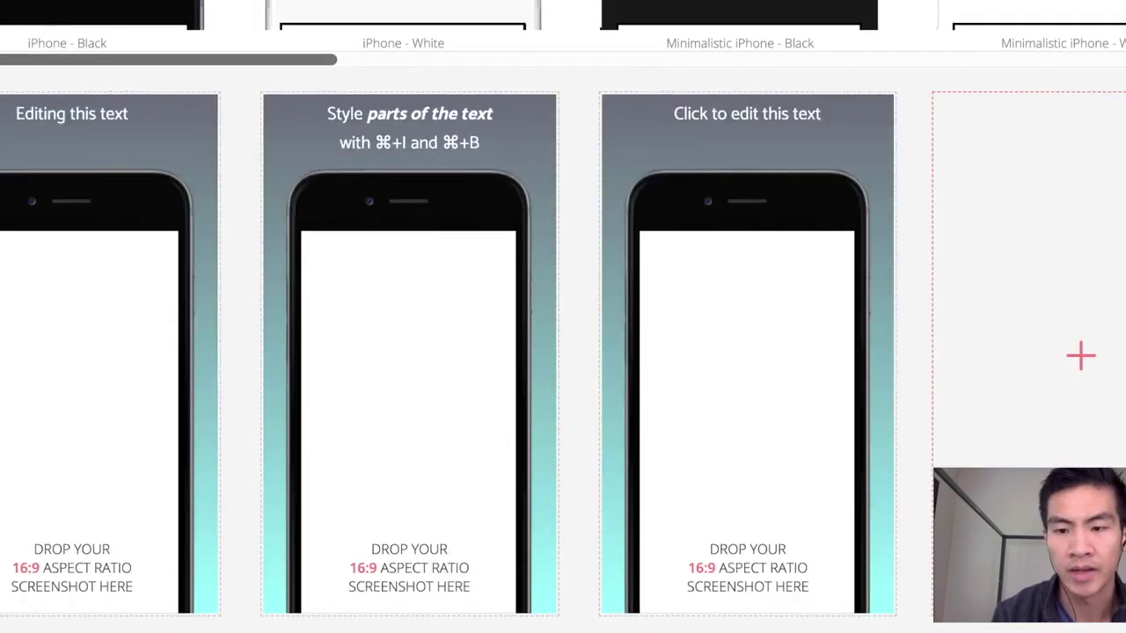
mouse_move(746, 567)
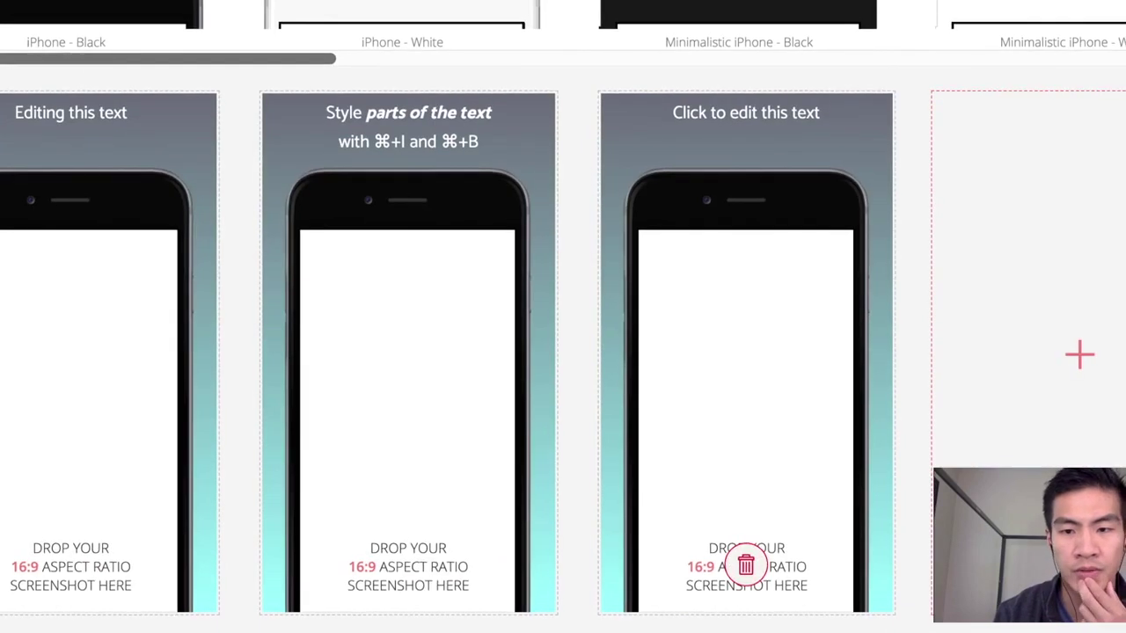
left_click(1080, 355)
- Insert the image "1. profile.png" into the device frame of the fourth template
left_click(1080, 355)
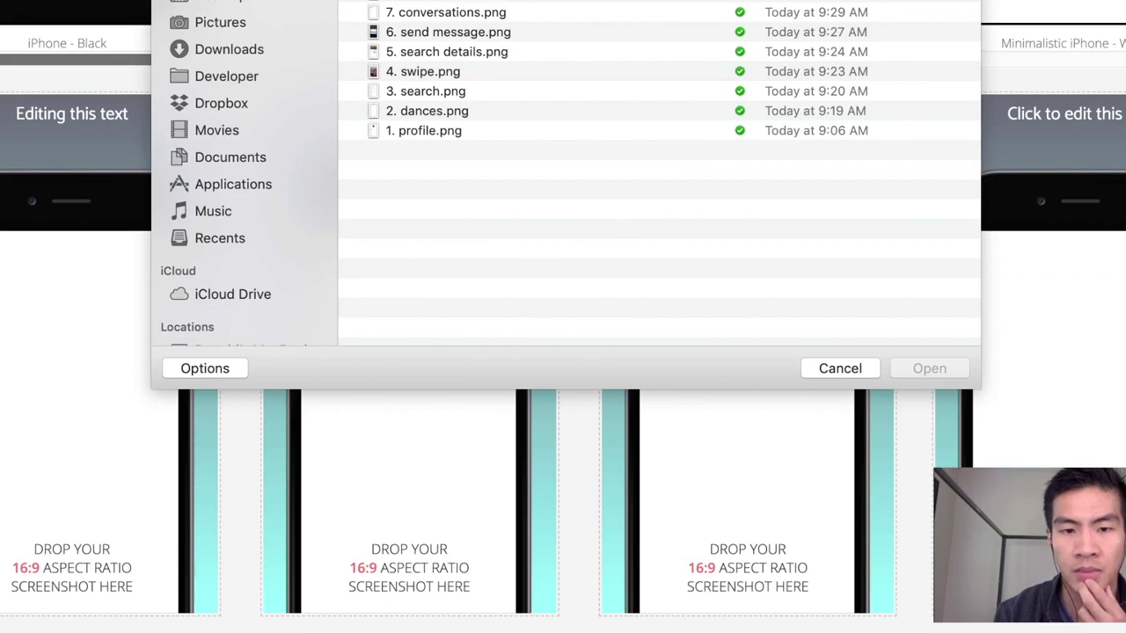
double_click(424, 131)
scroll(746, 351, "right", 1)
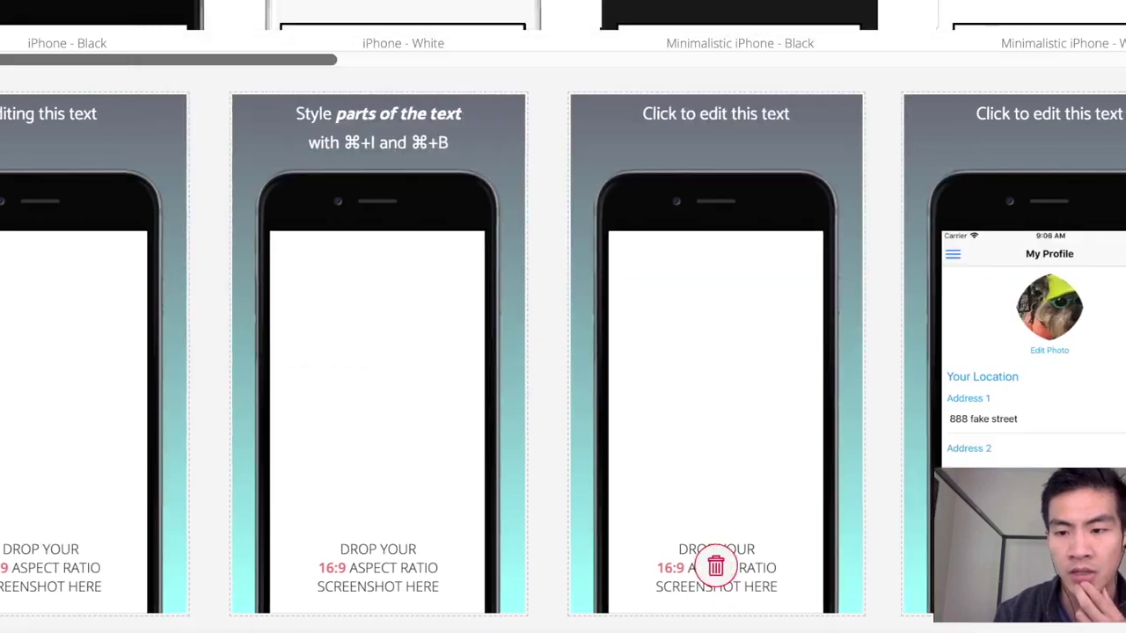
scroll(716, 565, "right", 5)
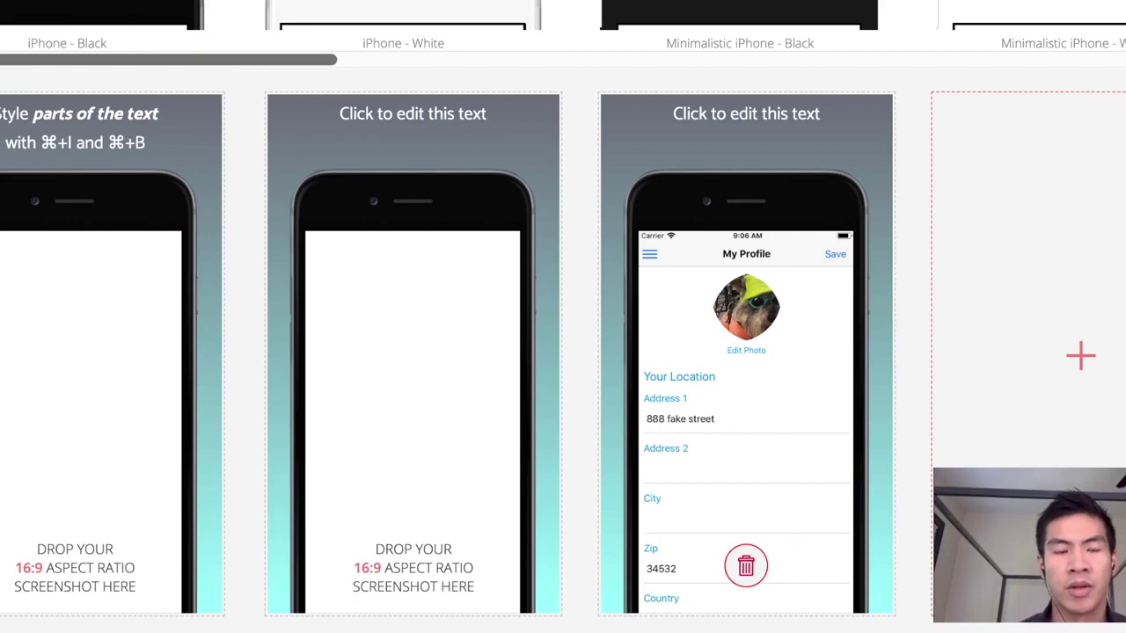
key("super+Tab")
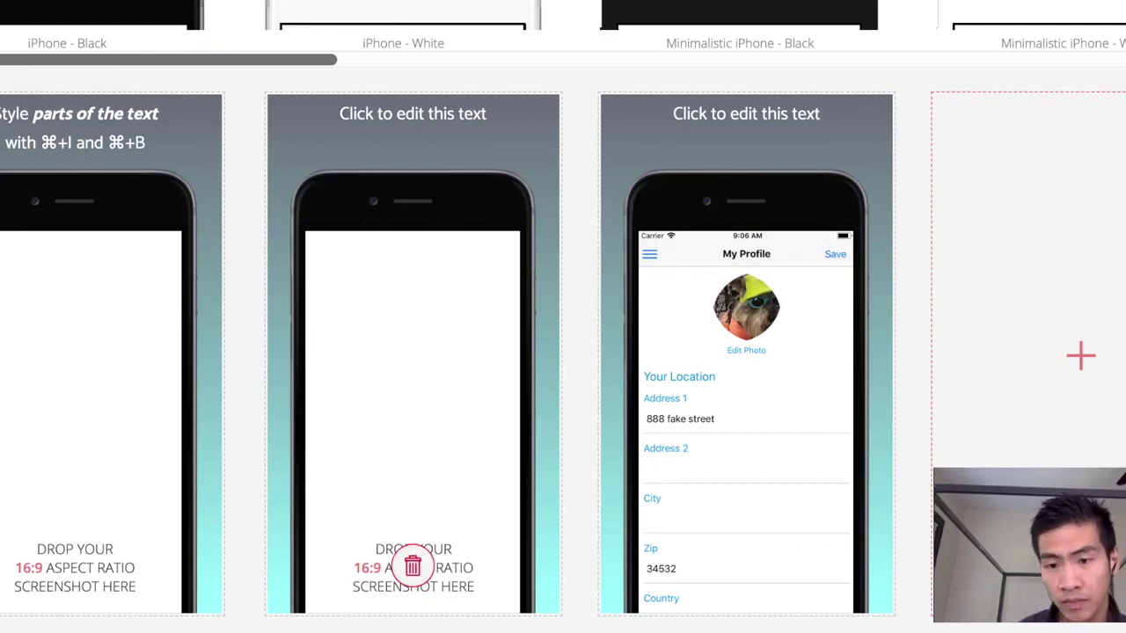
mouse_move(746, 566)
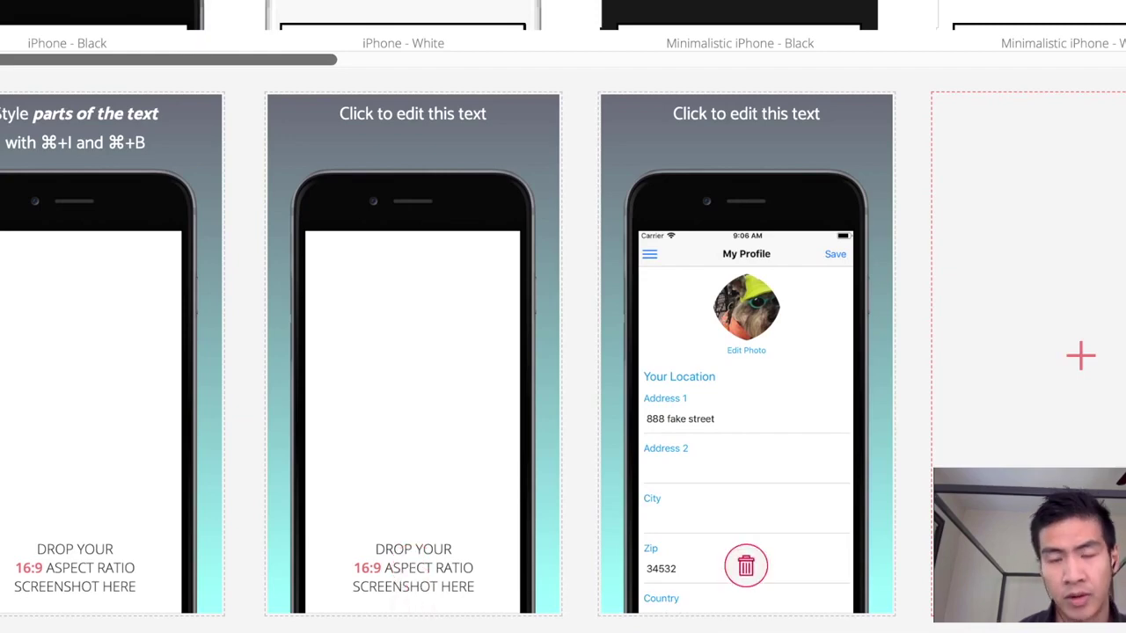
scroll(745, 566, "left", 5)
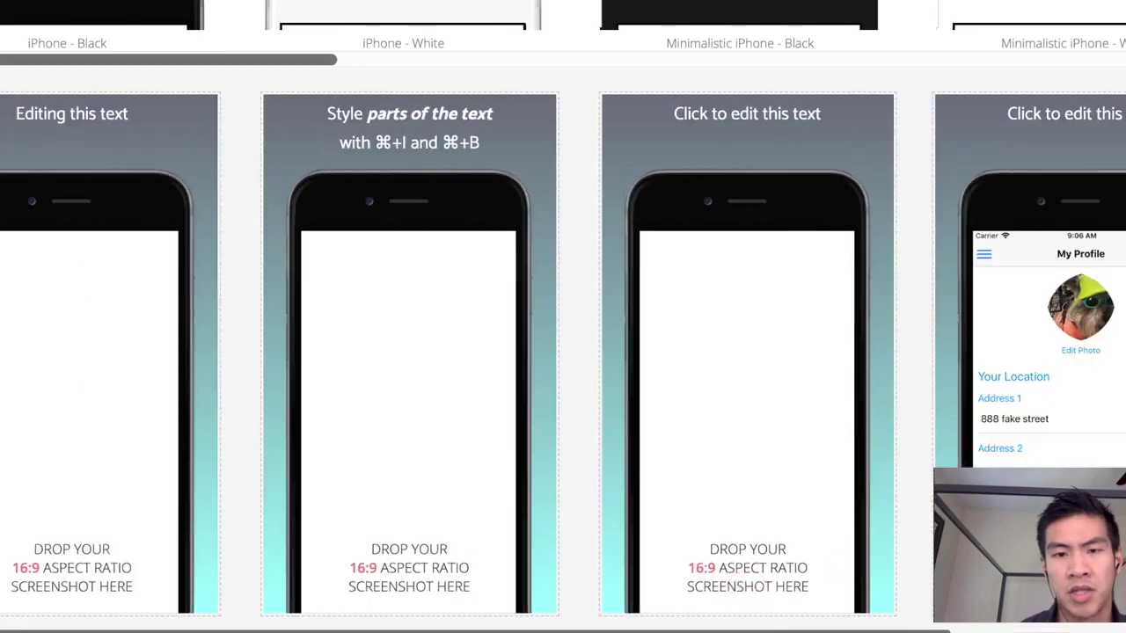
scroll(745, 493, "up", 3)
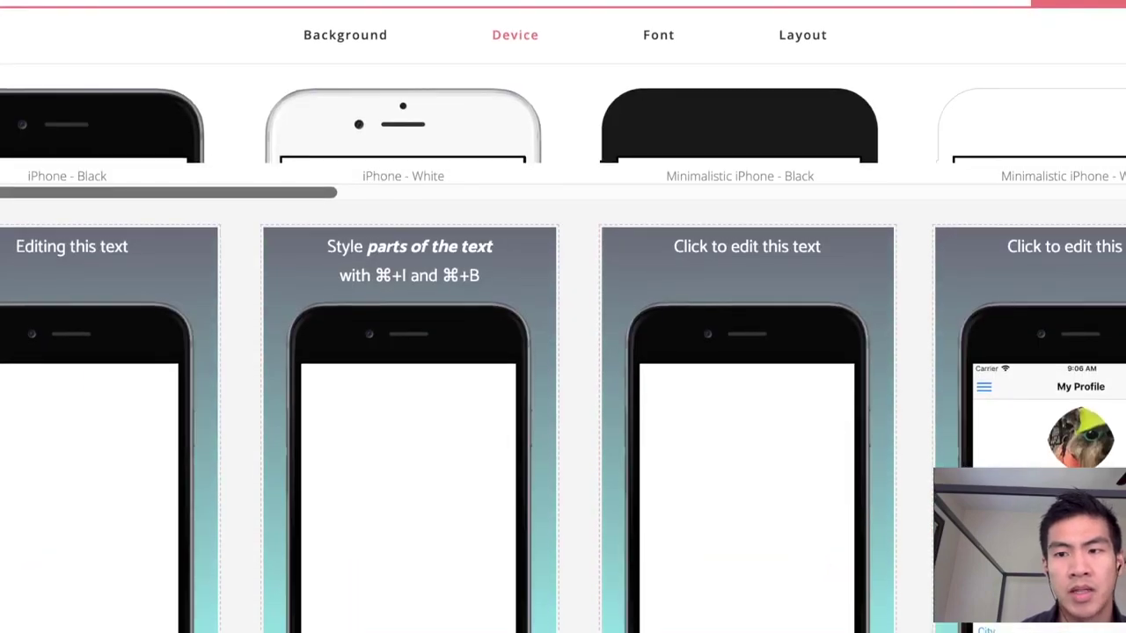
- Look over the finished set of dance app screenshots, examining the captions, gradient backgrounds and app screens from profile to live chat
scroll(562, 343, "down", 3)
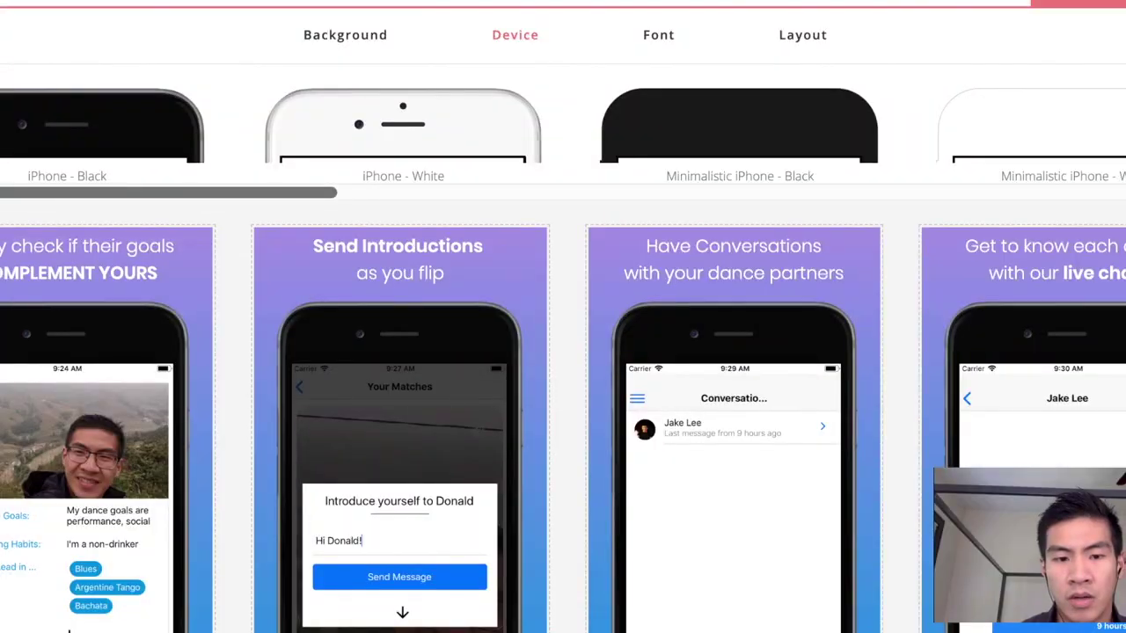
scroll(563, 343, "down", 3)
scroll(704, 440, "right", 4)
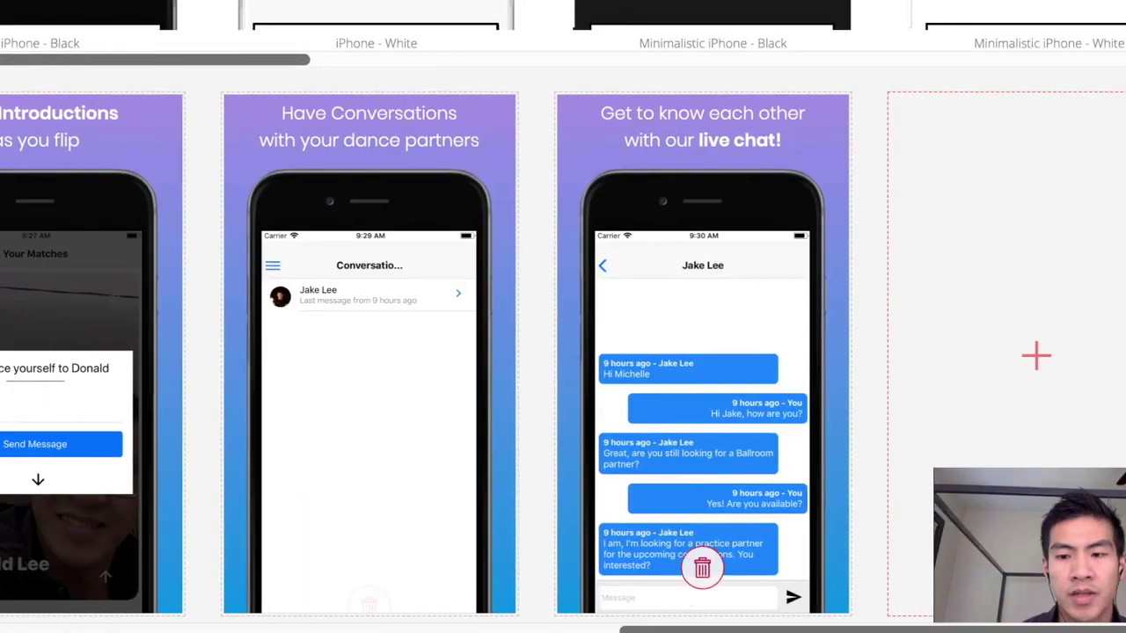
scroll(704, 440, "left", 10)
scroll(739, 439, "left", 8)
scroll(739, 439, "up", 3)
scroll(739, 439, "down", 2)
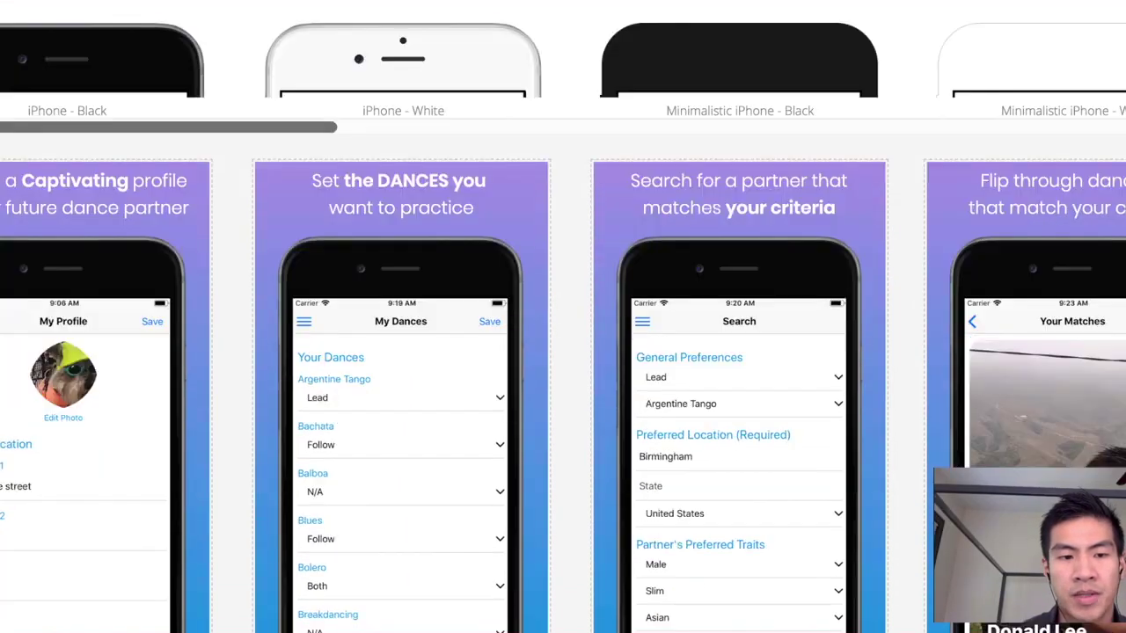
scroll(738, 598, "down", 1)
scroll(738, 598, "up", 3)
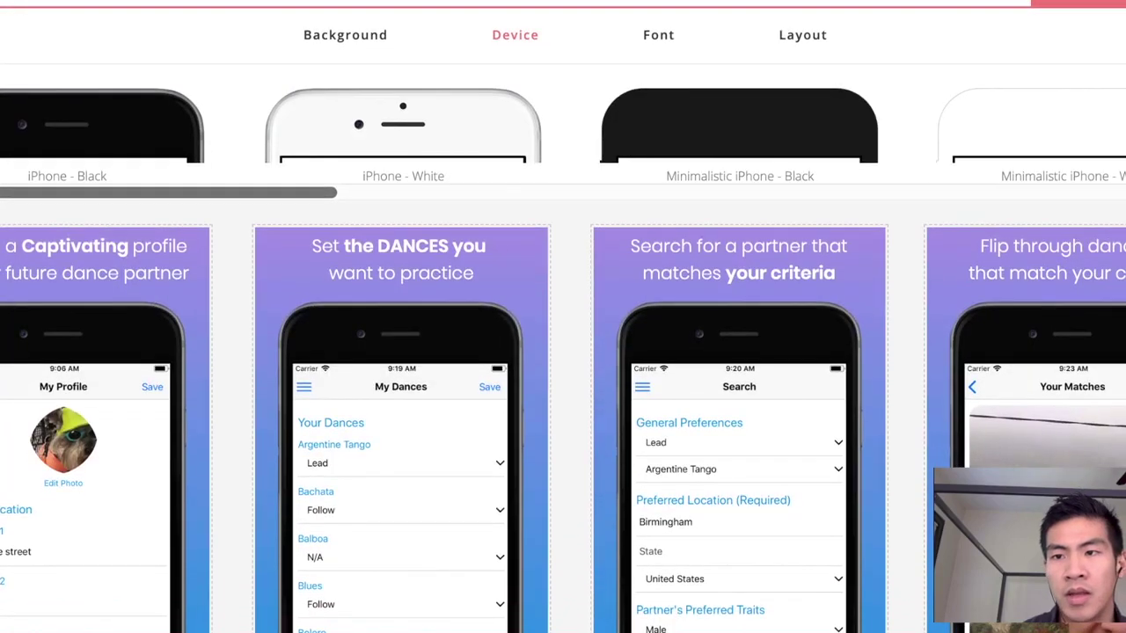
- Open the preview of the finished screenshot set and look through all the captioned screens
scroll(563, 352, "up", 1)
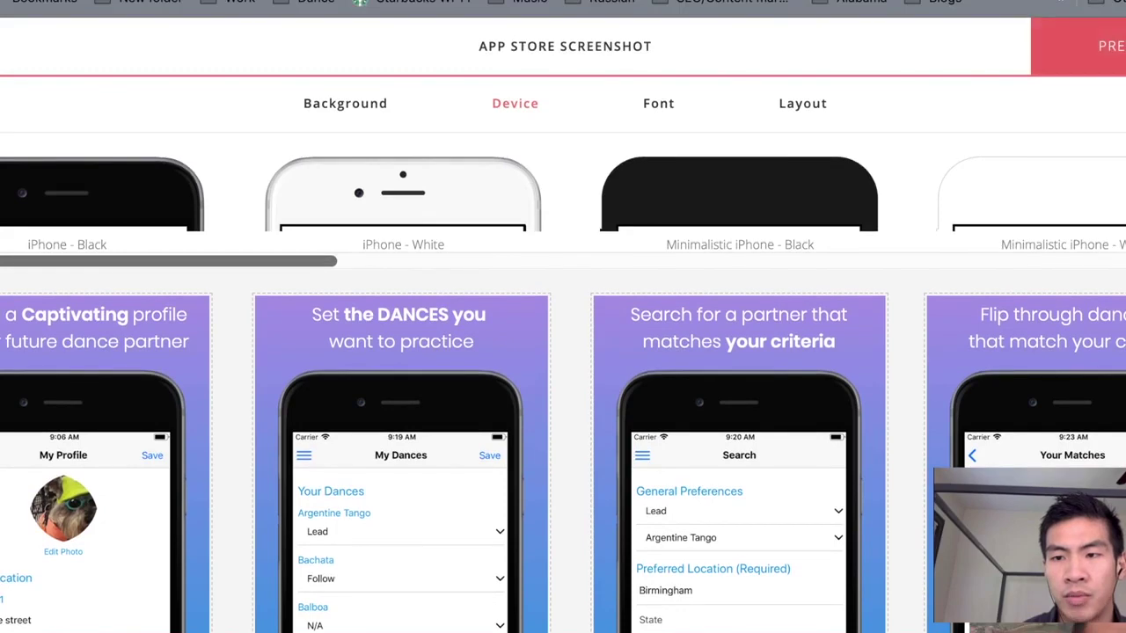
left_click(1090, 46)
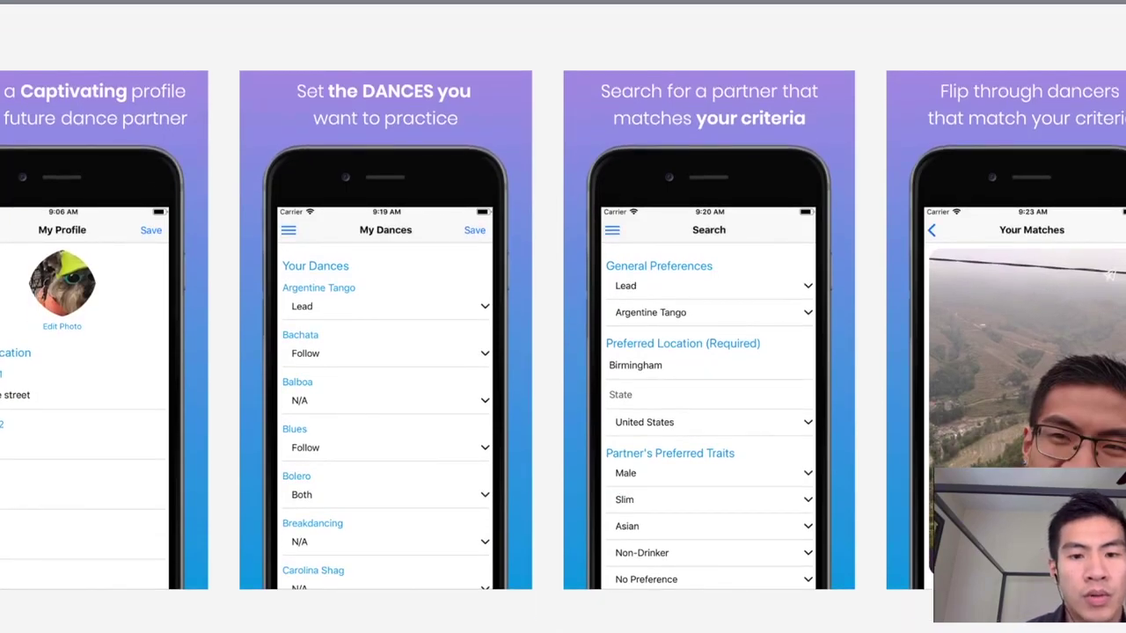
scroll(562, 329, "right", 1)
scroll(563, 330, "left", 1)
scroll(563, 329, "down", 2)
scroll(563, 330, "up", 2)
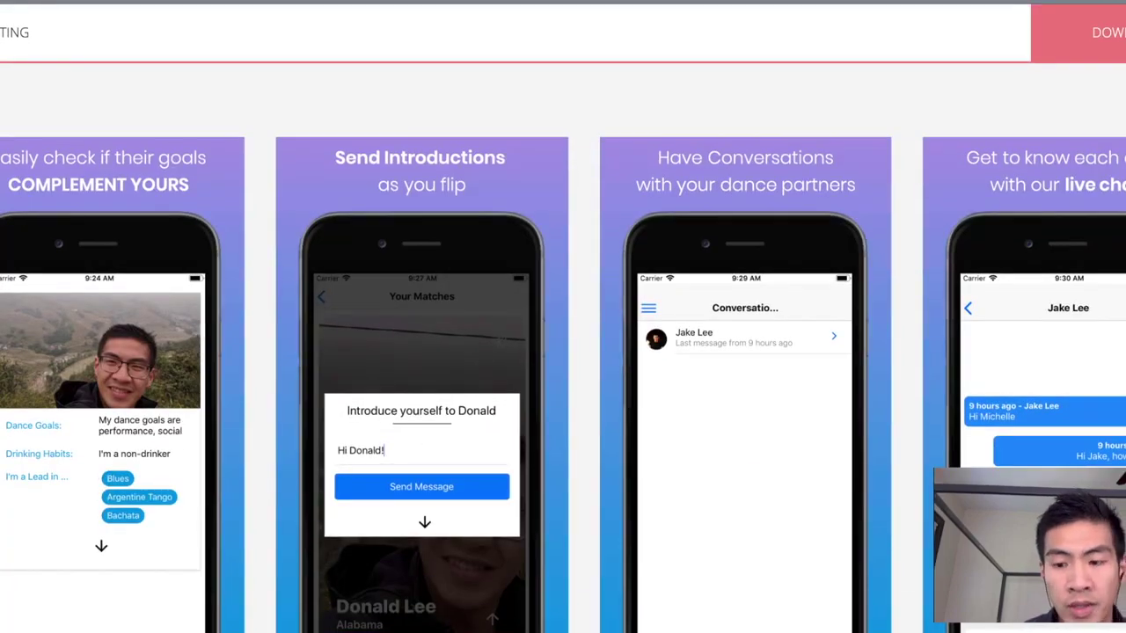
- Switch to Finder, open the "iPhone AppStoreScreenshots" folder and examine the exported conversations, search and profile images
key("super+Tab")
key("super+Tab")
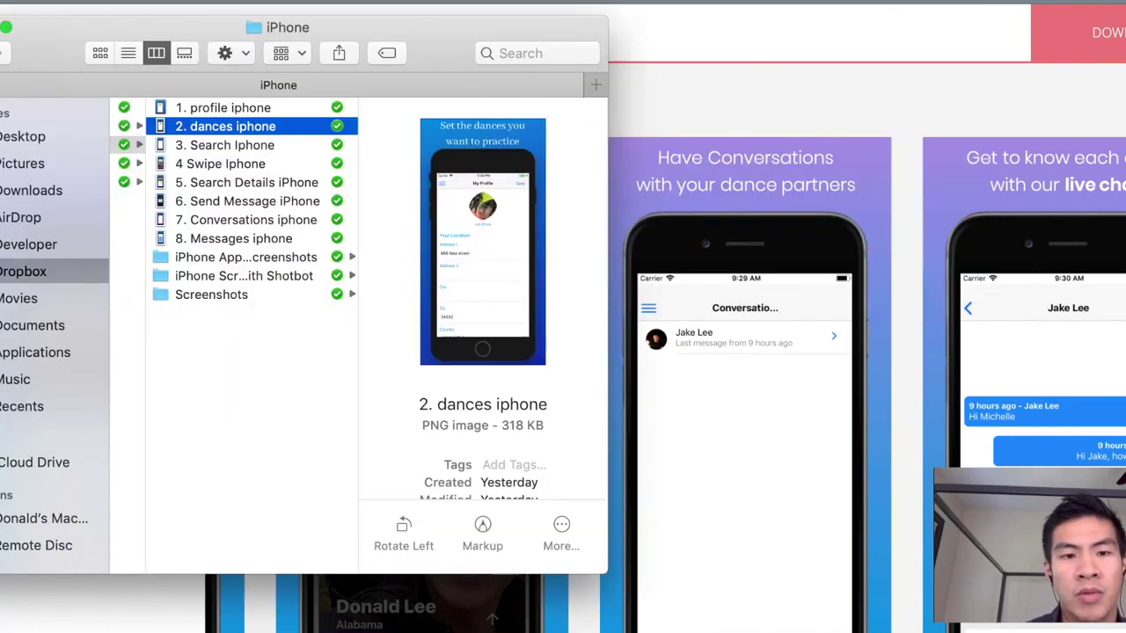
left_click(245, 257)
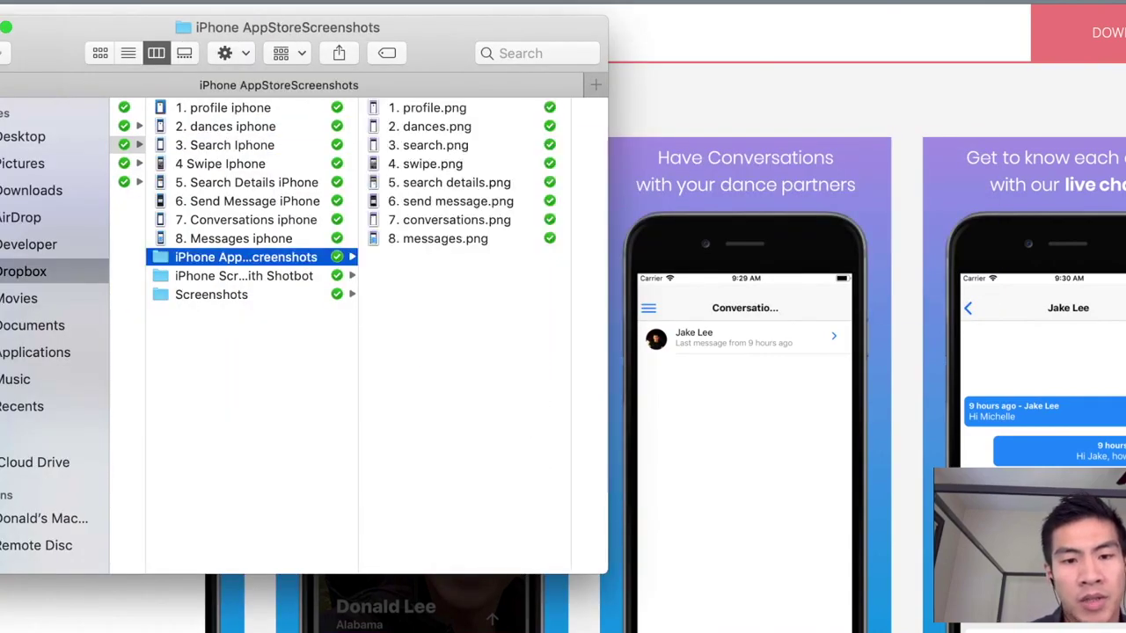
left_click(450, 220)
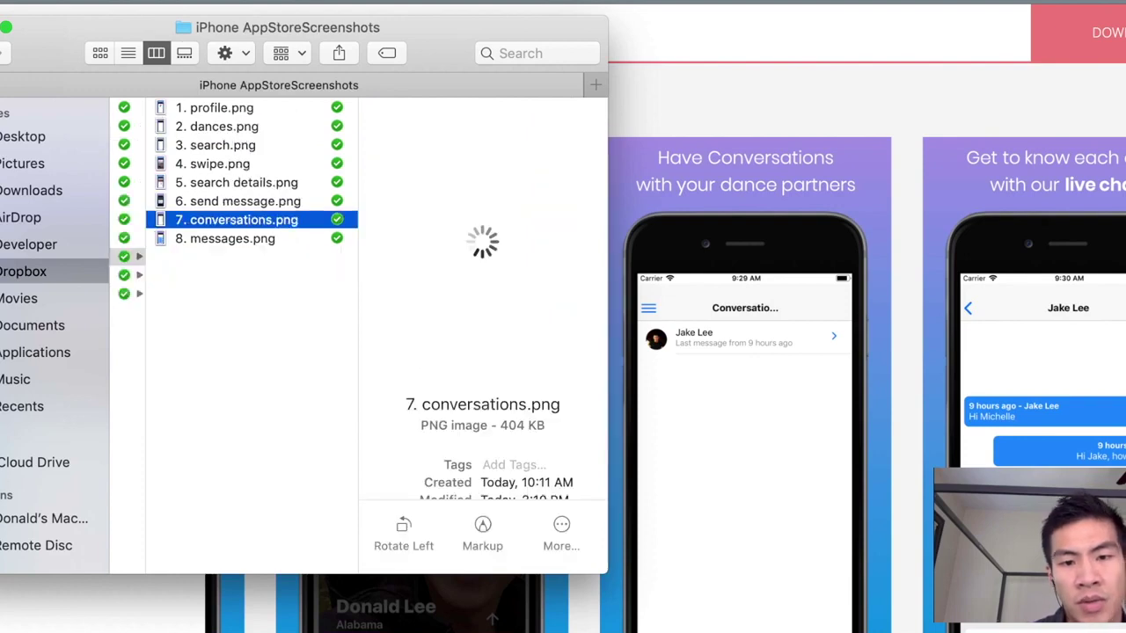
left_click(215, 145)
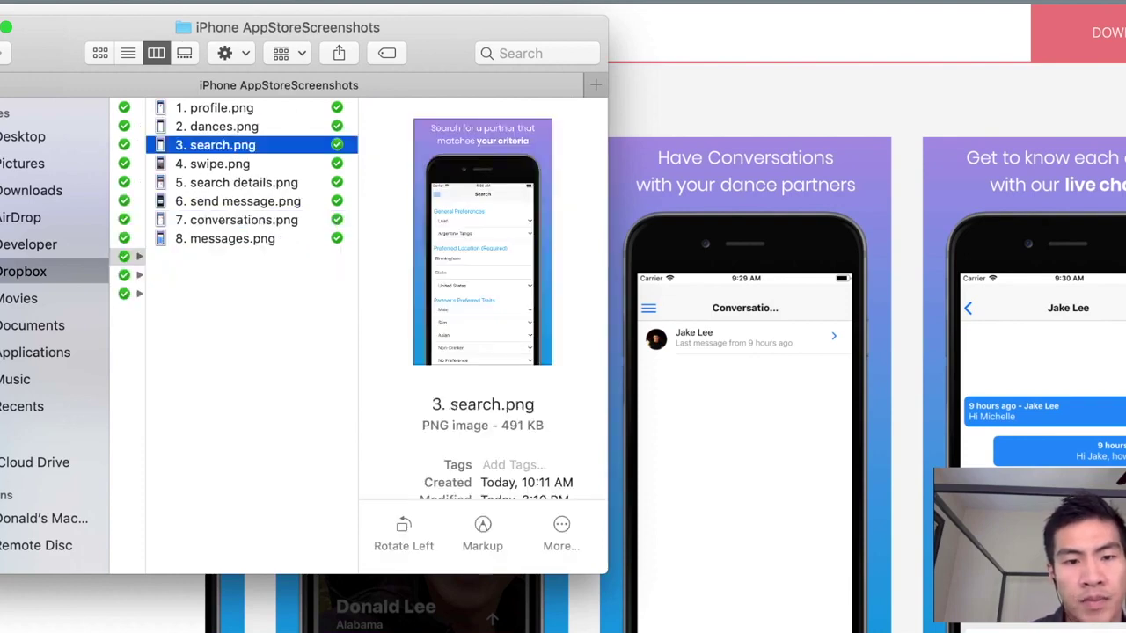
scroll(359, 335, "left", 3)
left_click(316, 108)
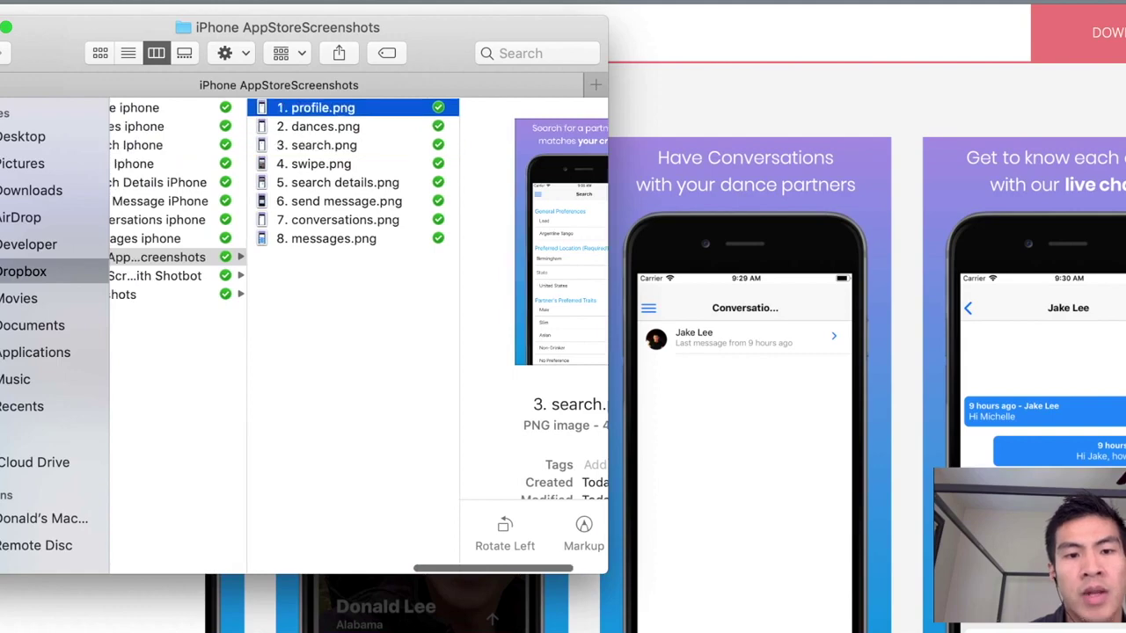
- Preview "1. profile.png" and try to upload it to the iPhone 5.5" Display screenshots of iOS App 1.0 in App Store Connect
key("super+Tab")
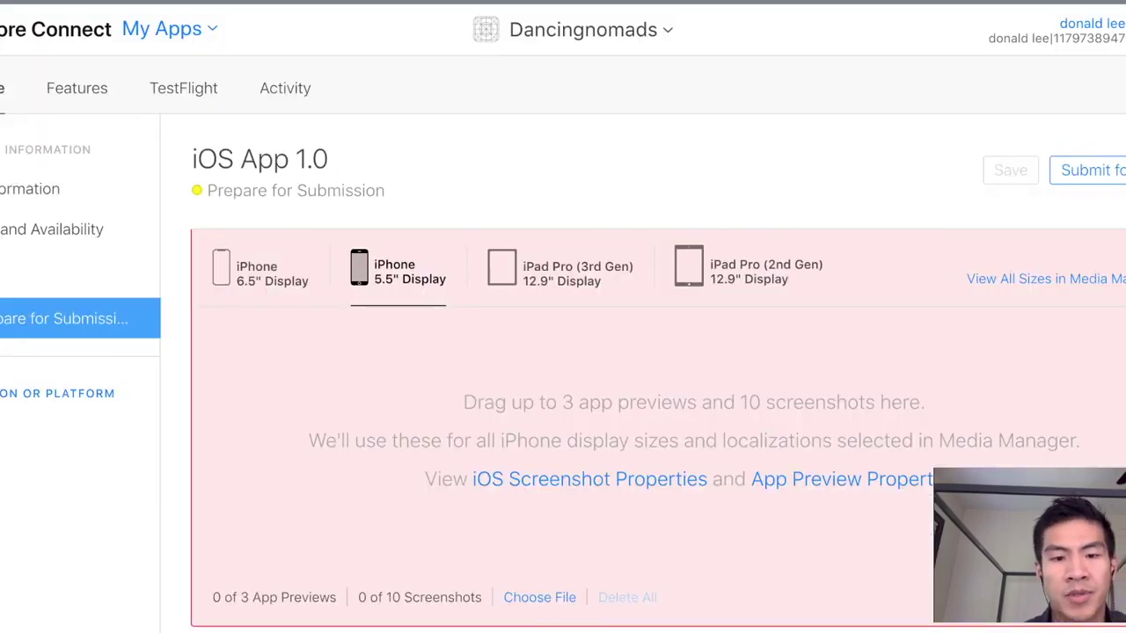
key("super+Tab")
key("space")
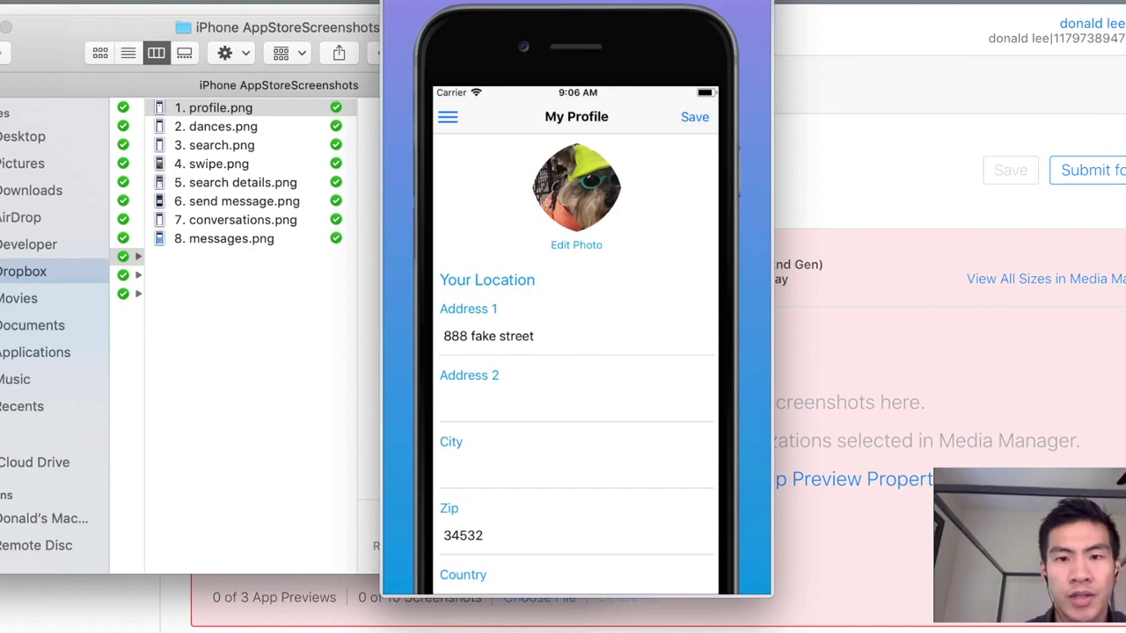
left_click_drag(577, 185, 486, 325)
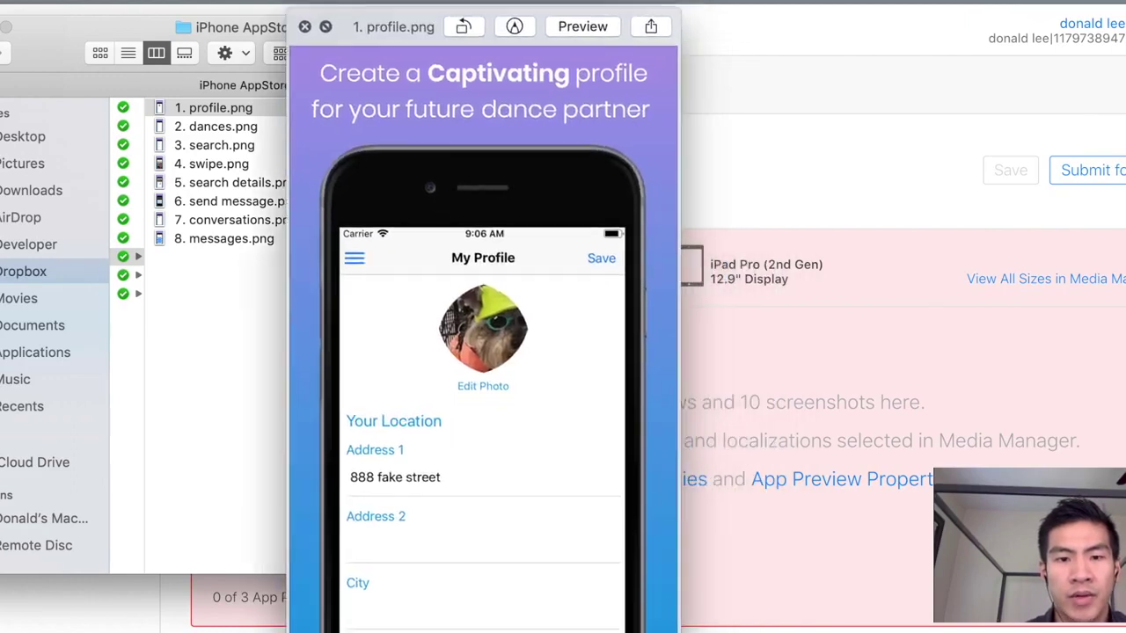
left_click_drag(661, 352, 626, 352)
key("space")
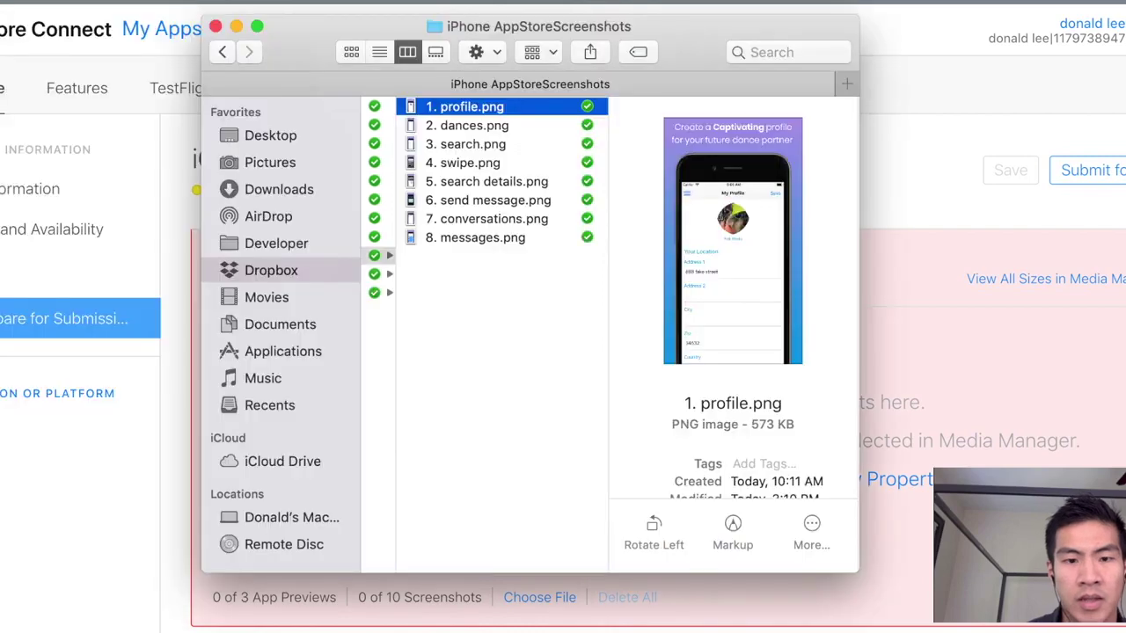
left_click_drag(539, 26, 251, 29)
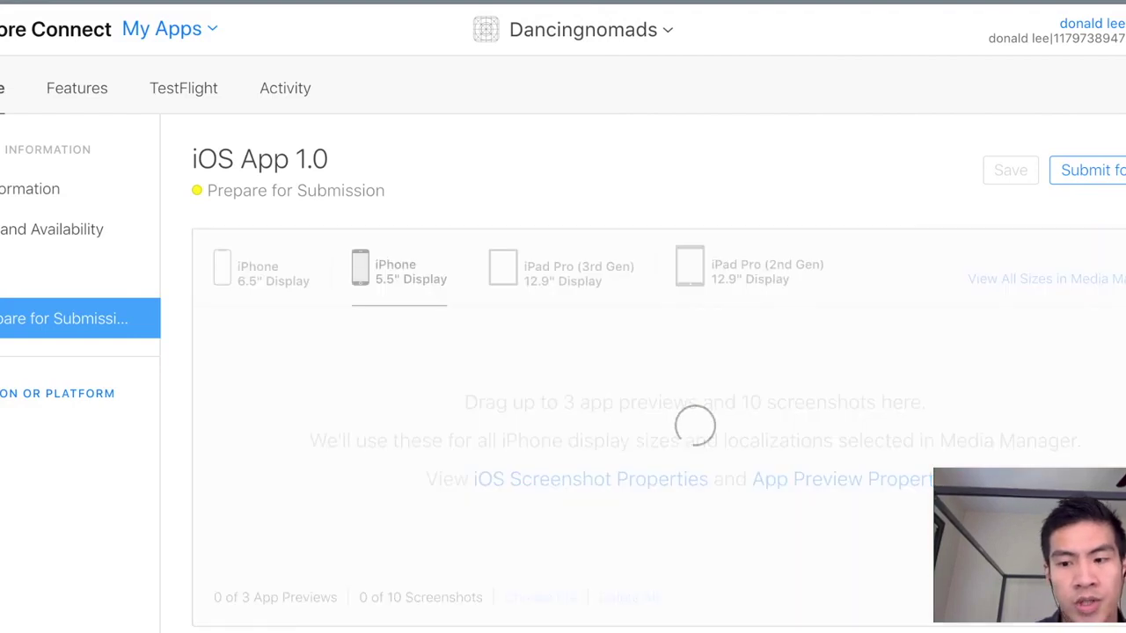
scroll(658, 428, "down", 1)
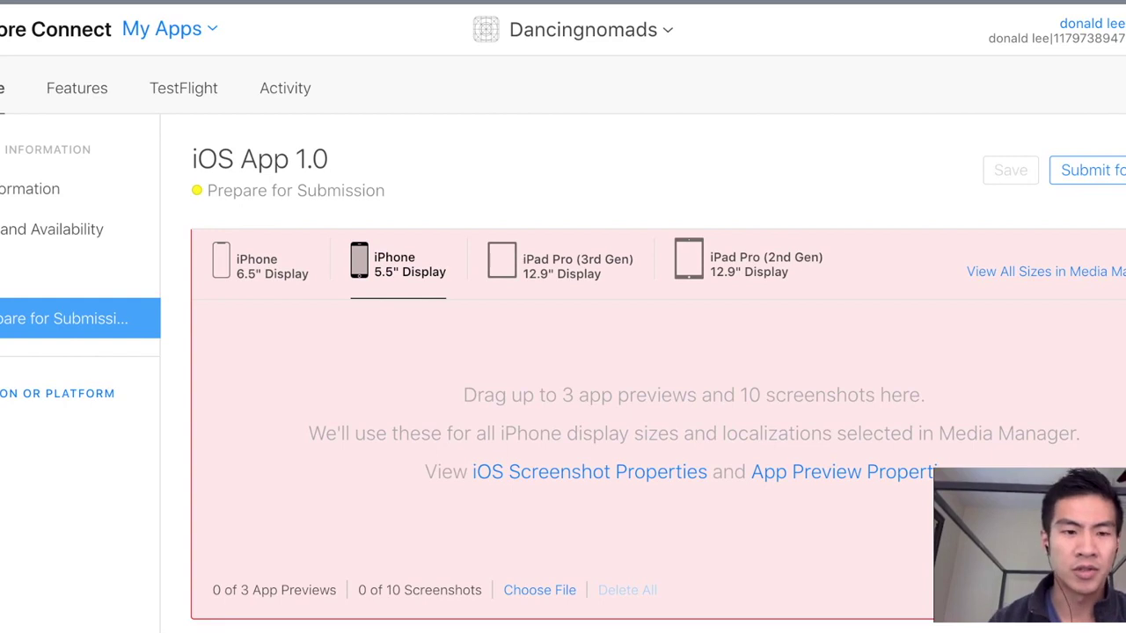
- Open "1. profile.png" from the Finder folder in the Preview app and bring its whole window into view
key("super+Tab")
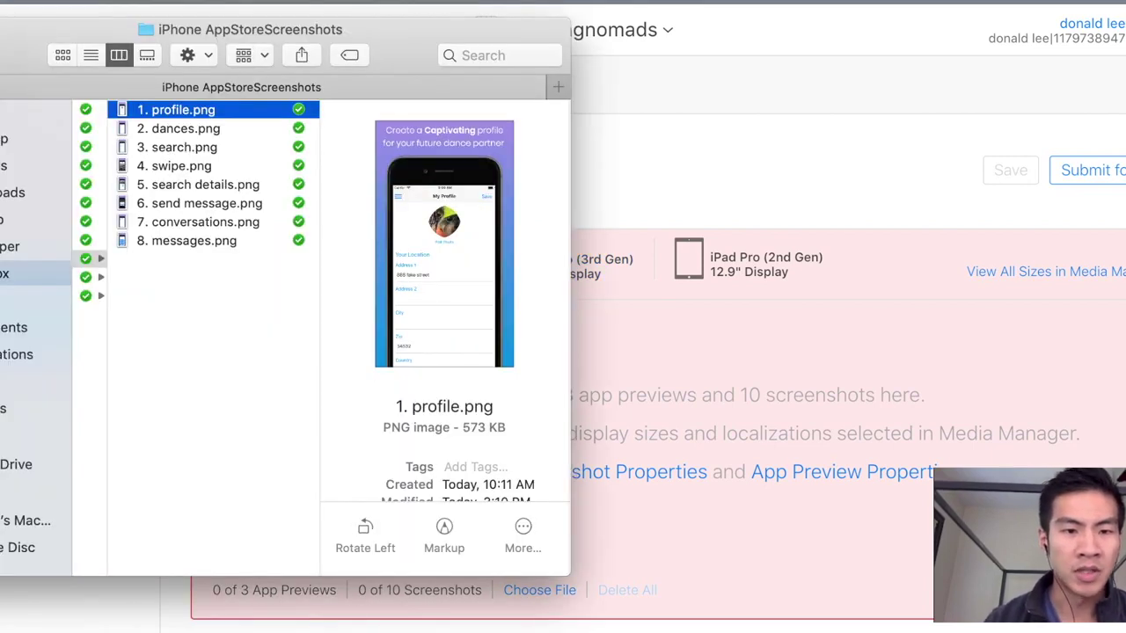
right_click(284, 110)
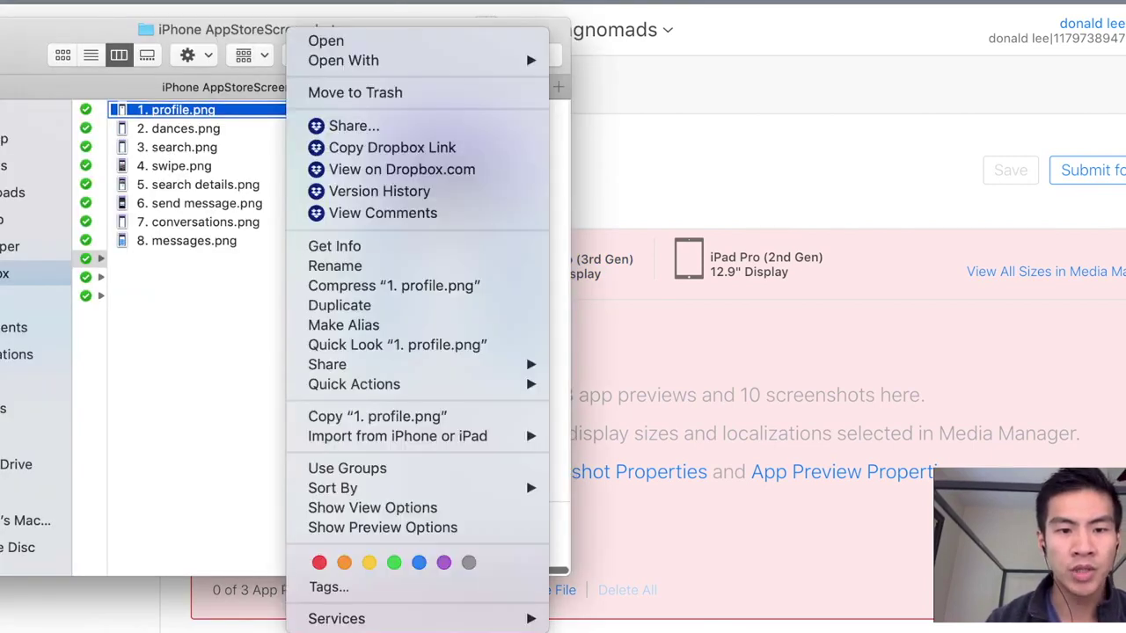
mouse_move(344, 61)
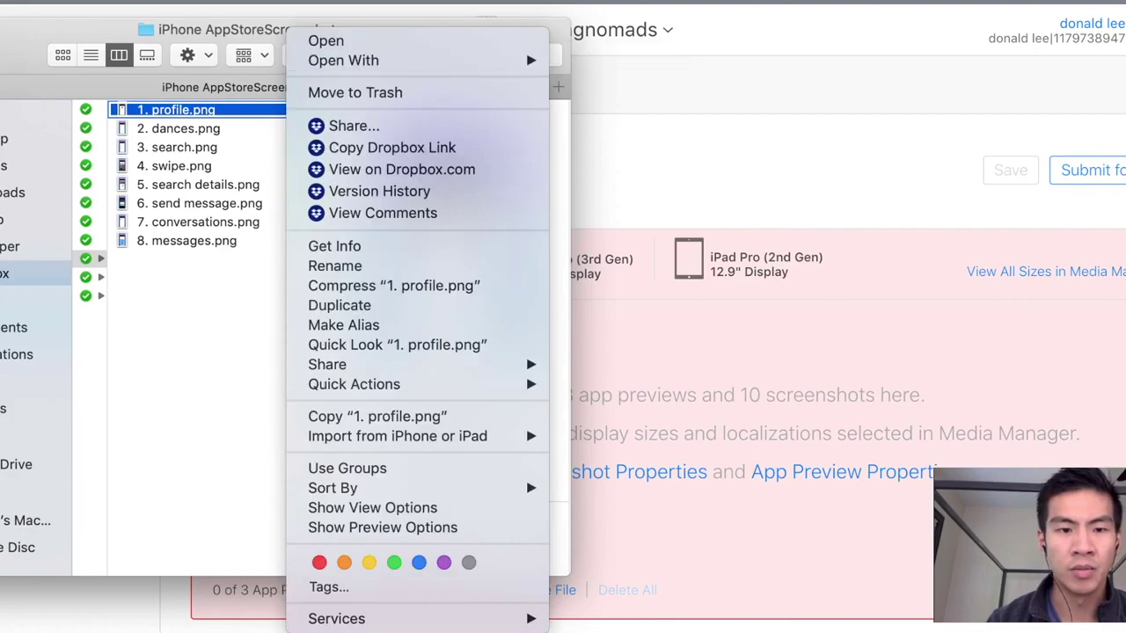
key("Escape")
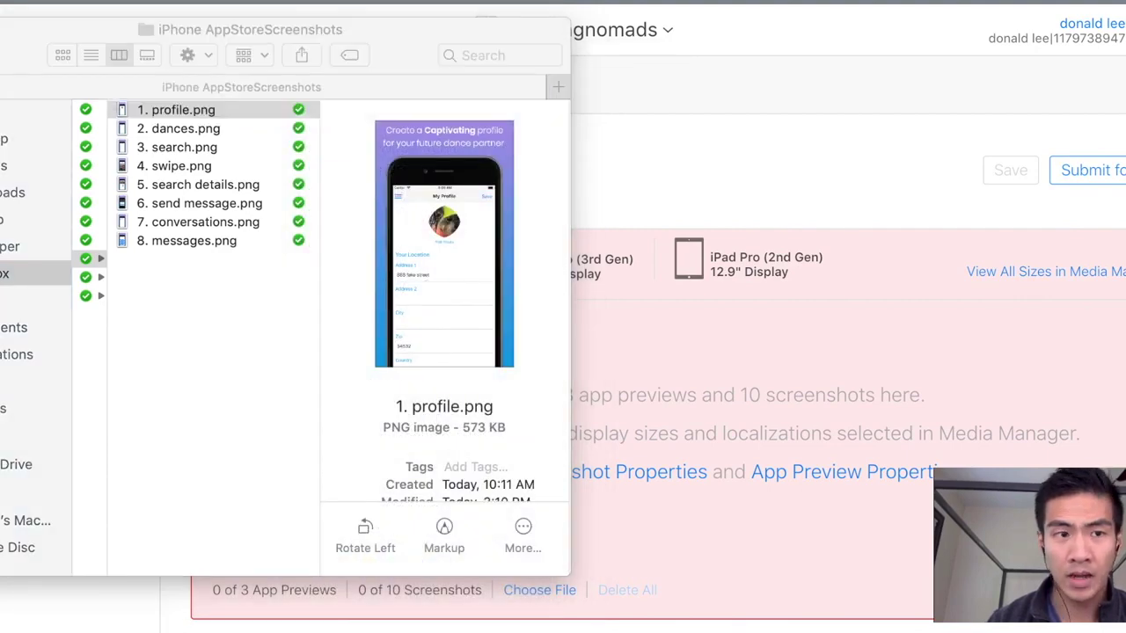
key("space")
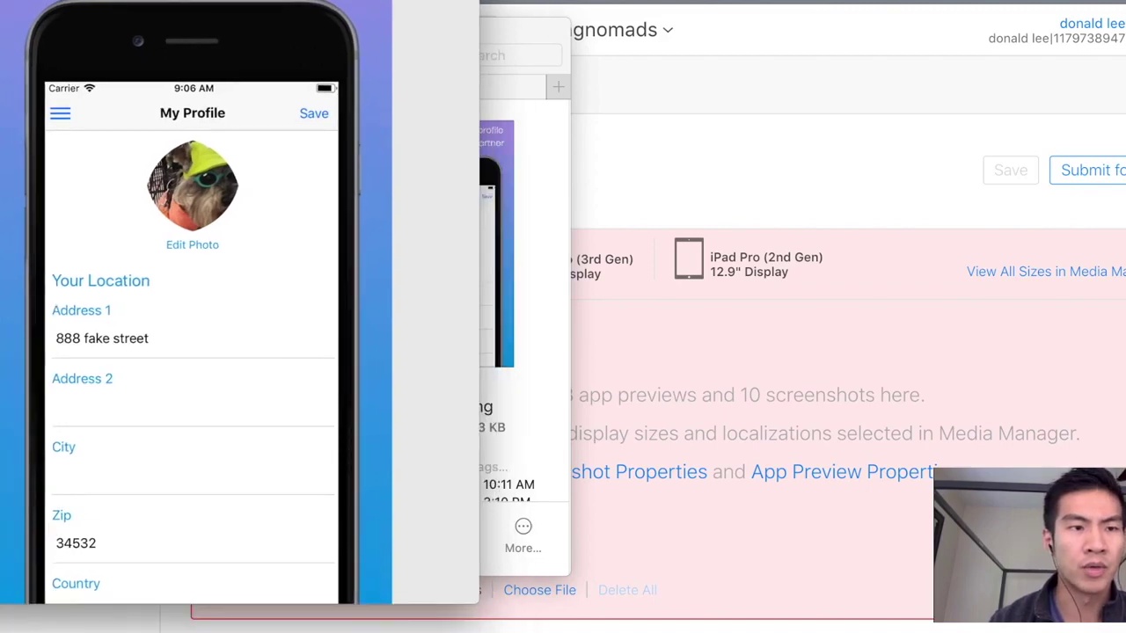
left_click_drag(290, 0, 536, 36)
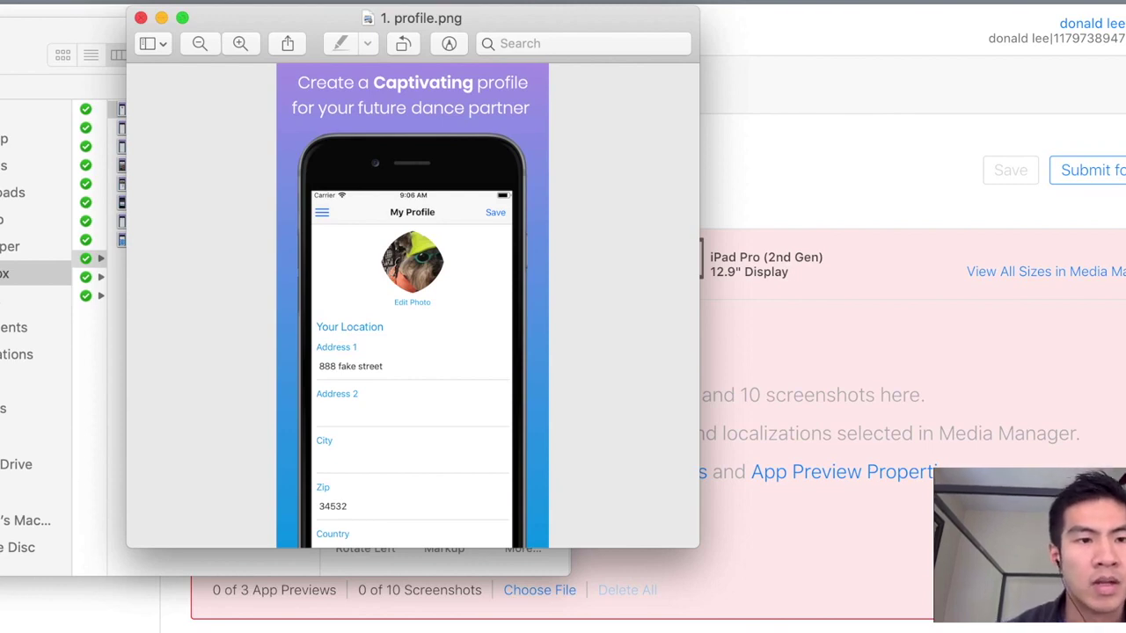
- Export the image to the Desktop as a PNG named "1. profile" with Alpha turned off, and close the image
left_click(40, 0)
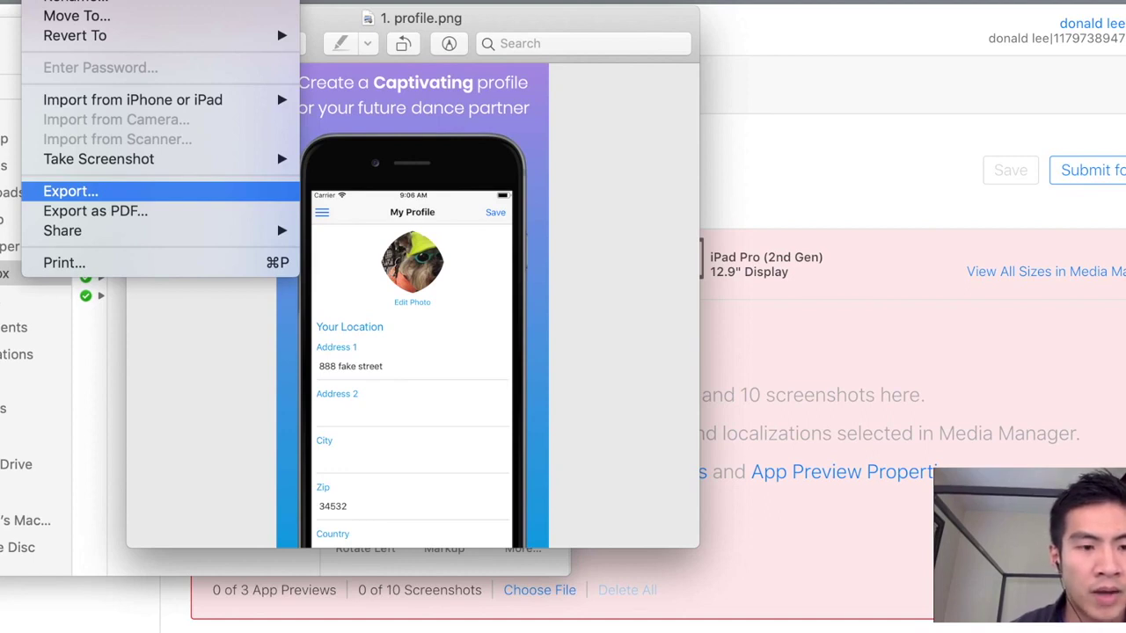
left_click(96, 191)
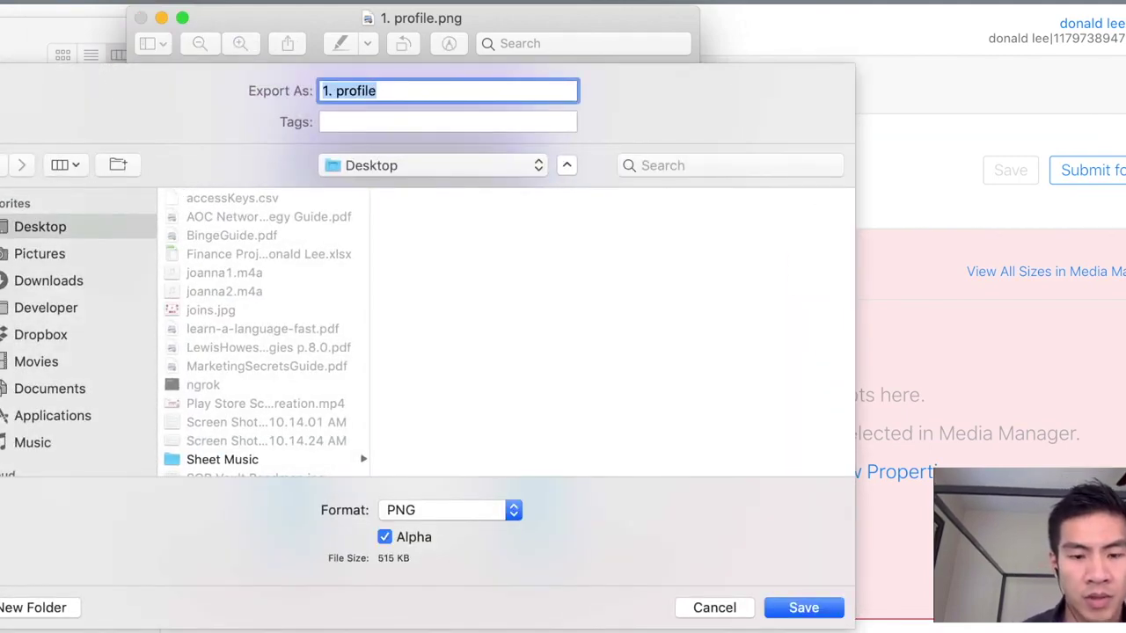
left_click(384, 536)
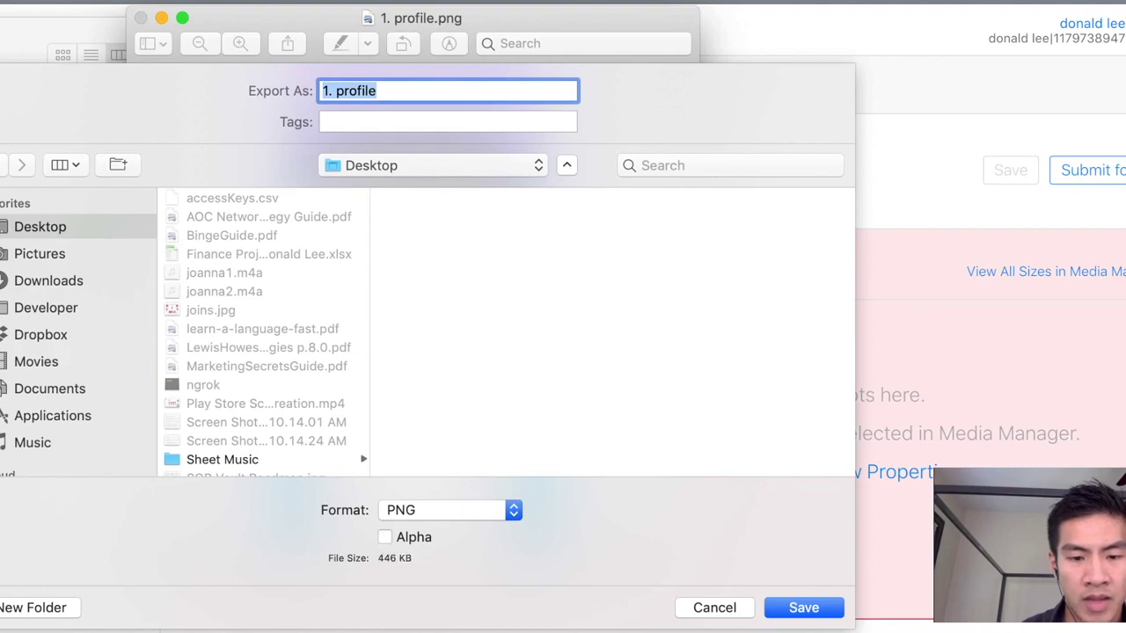
left_click(384, 536)
left_click(384, 537)
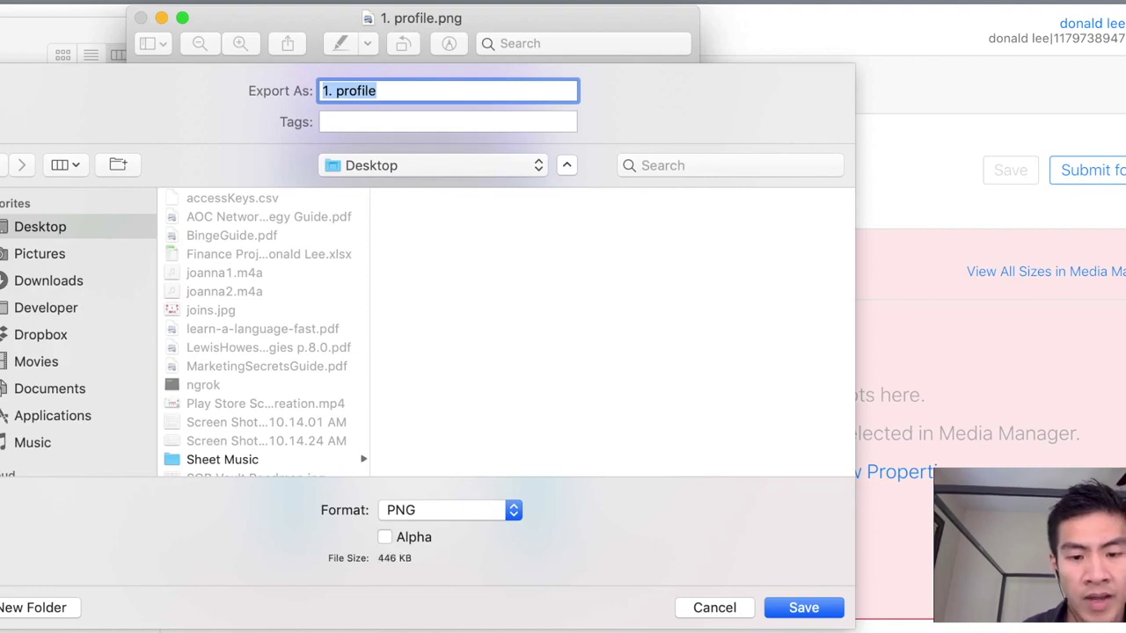
key("Return")
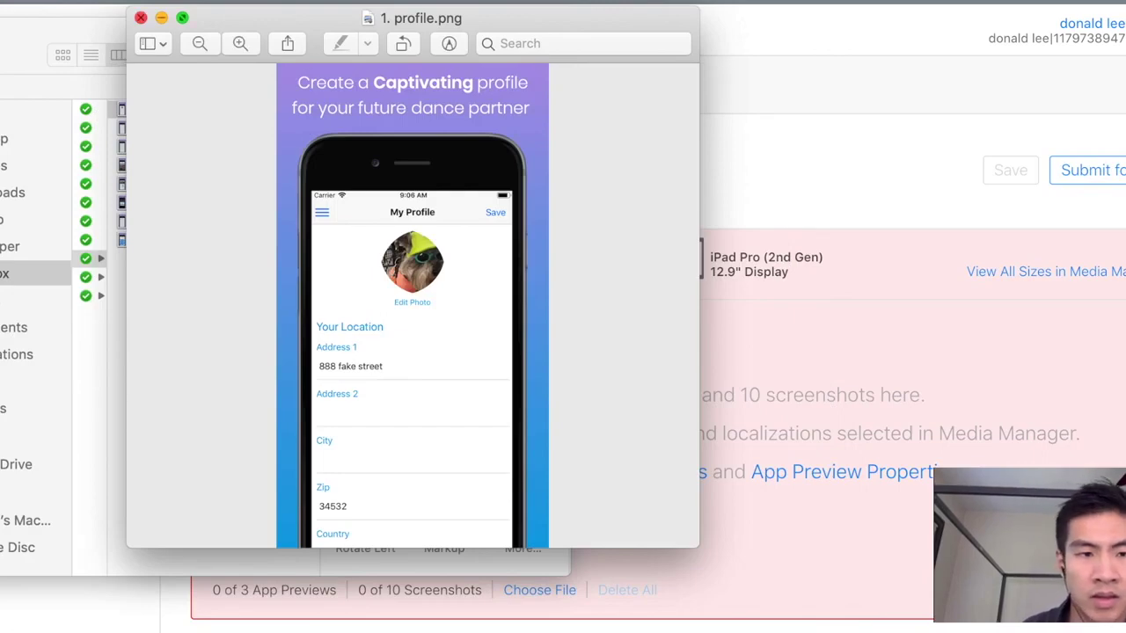
left_click(141, 18)
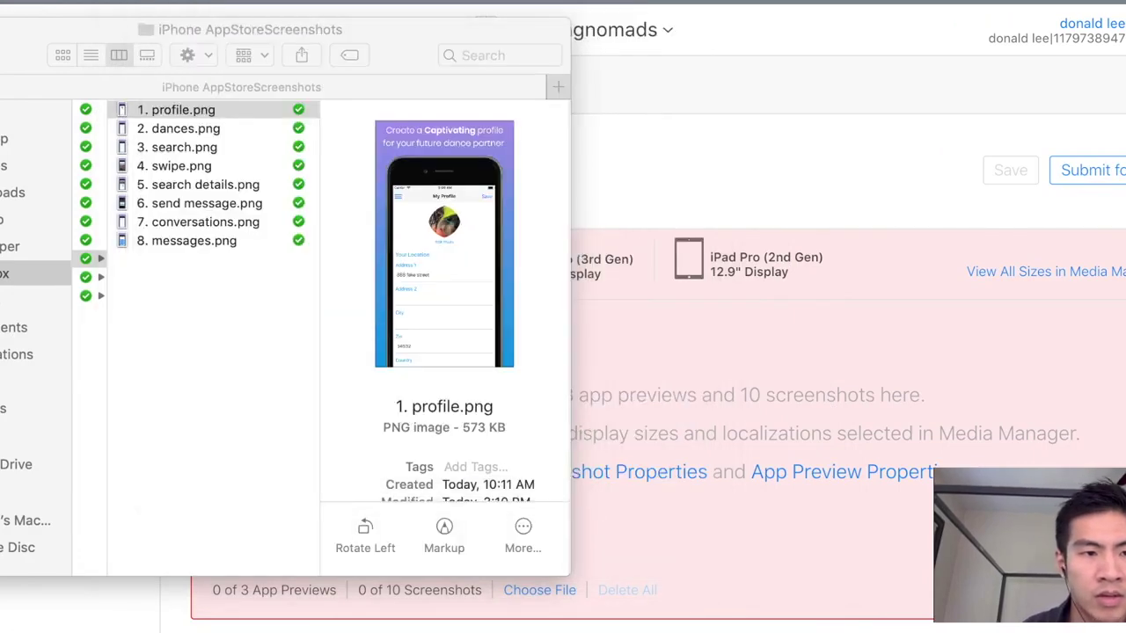
- Upload "1. profile.png" from the Desktop to the iPhone 5.5" Display screenshots in App Store Connect and accept the localization notice
key("super+Tab")
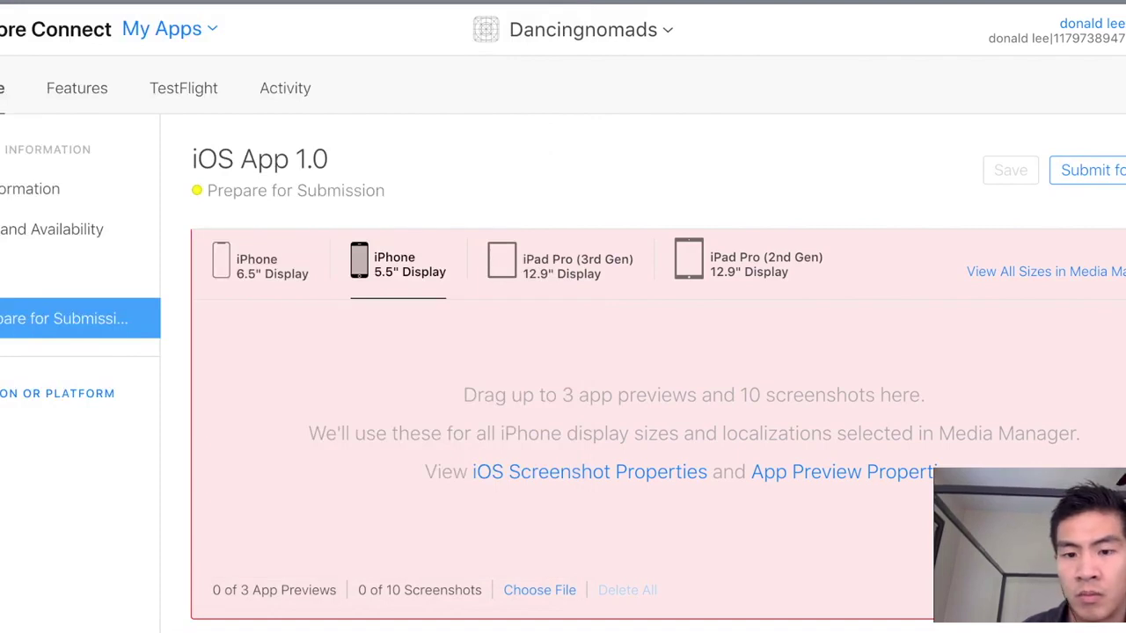
mouse_move(1125, 352)
left_mouse_down()
mouse_move(875, 352)
mouse_move(1125, 352)
left_mouse_up()
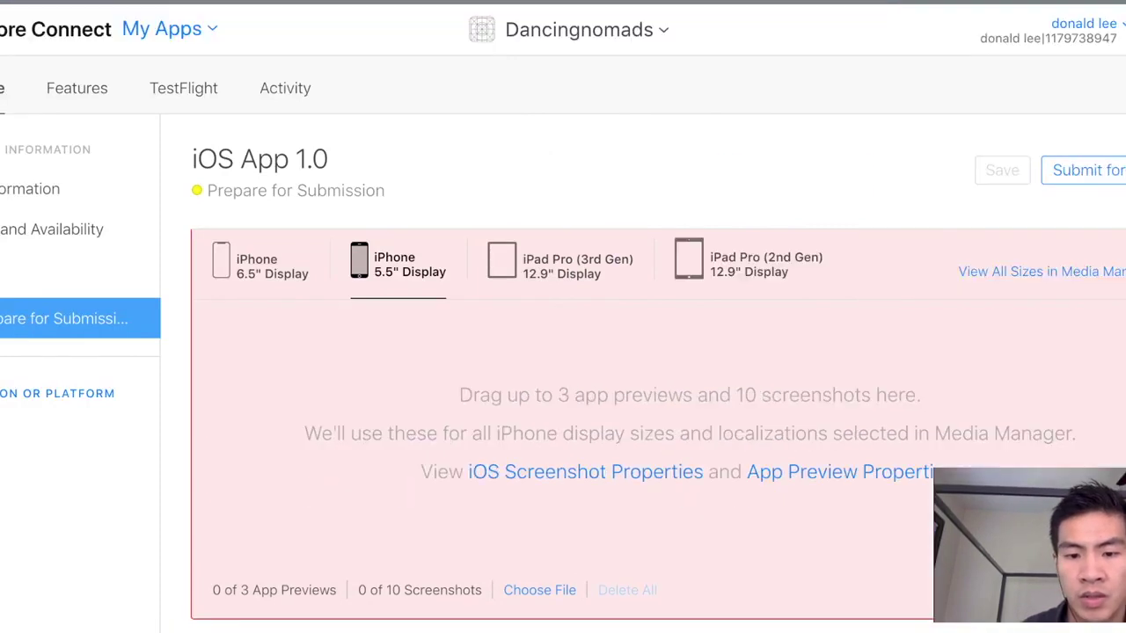
left_click(540, 590)
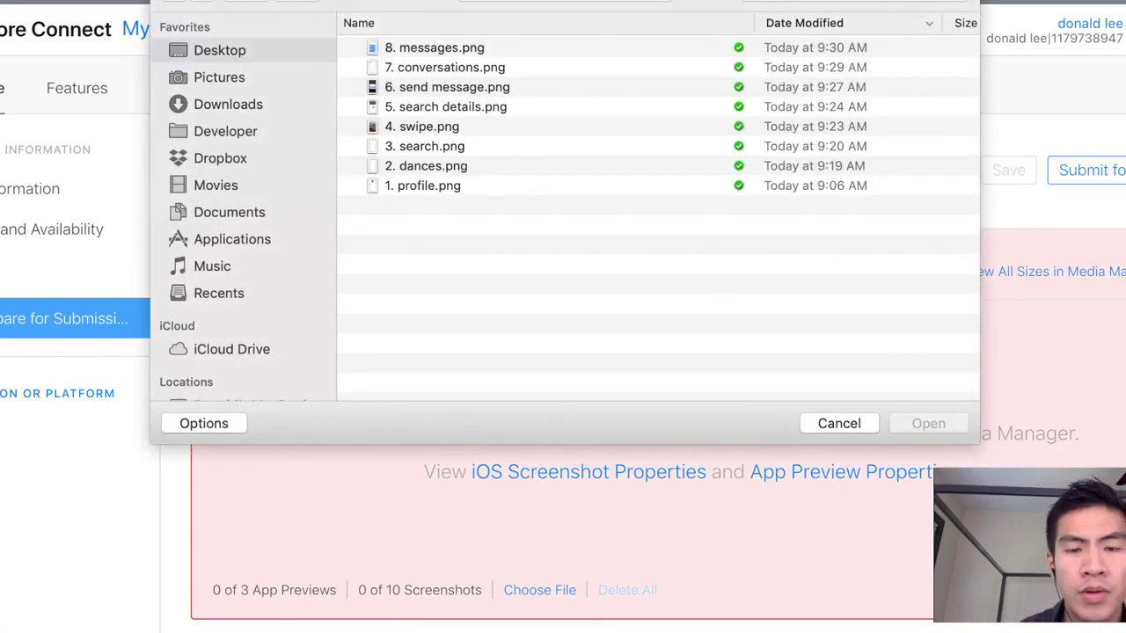
left_click(423, 47)
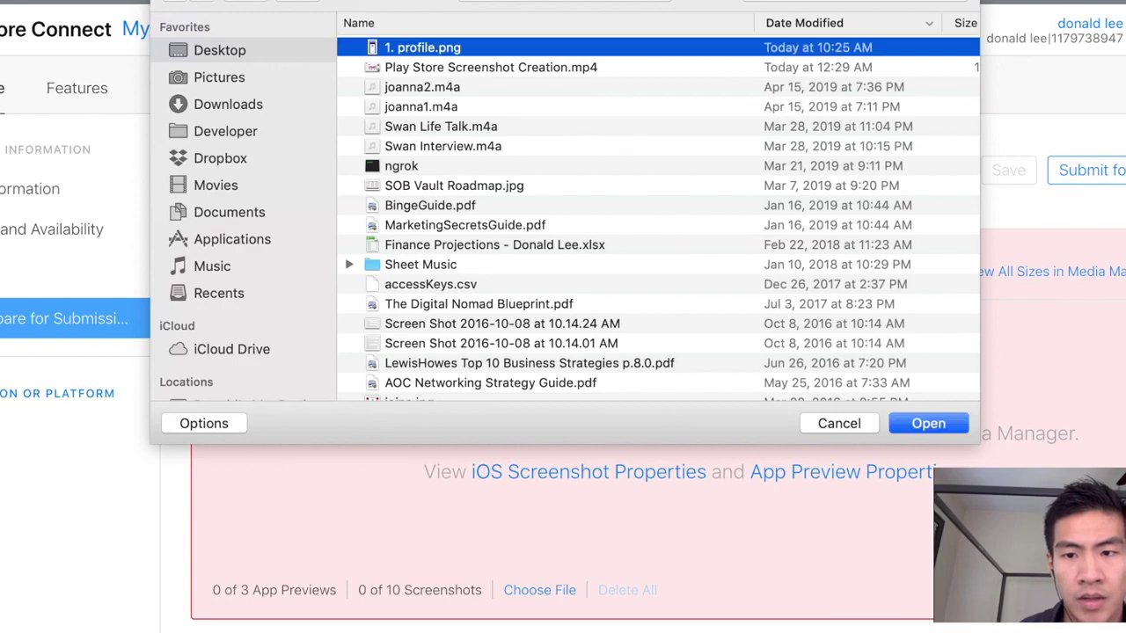
key("Return")
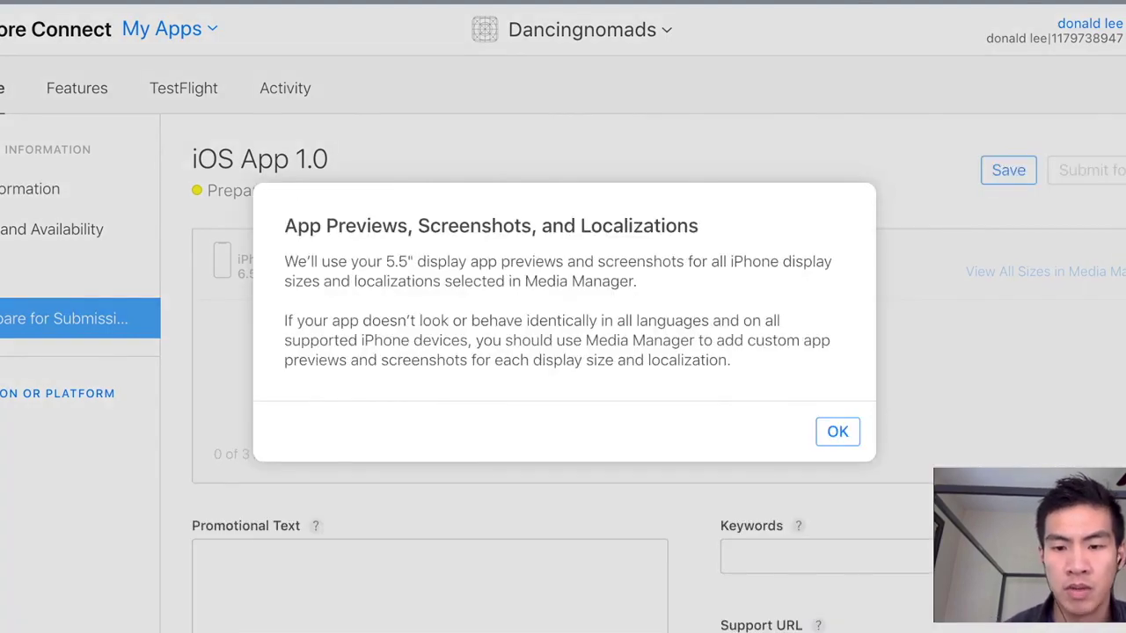
key("Return")
mouse_move(278, 435)
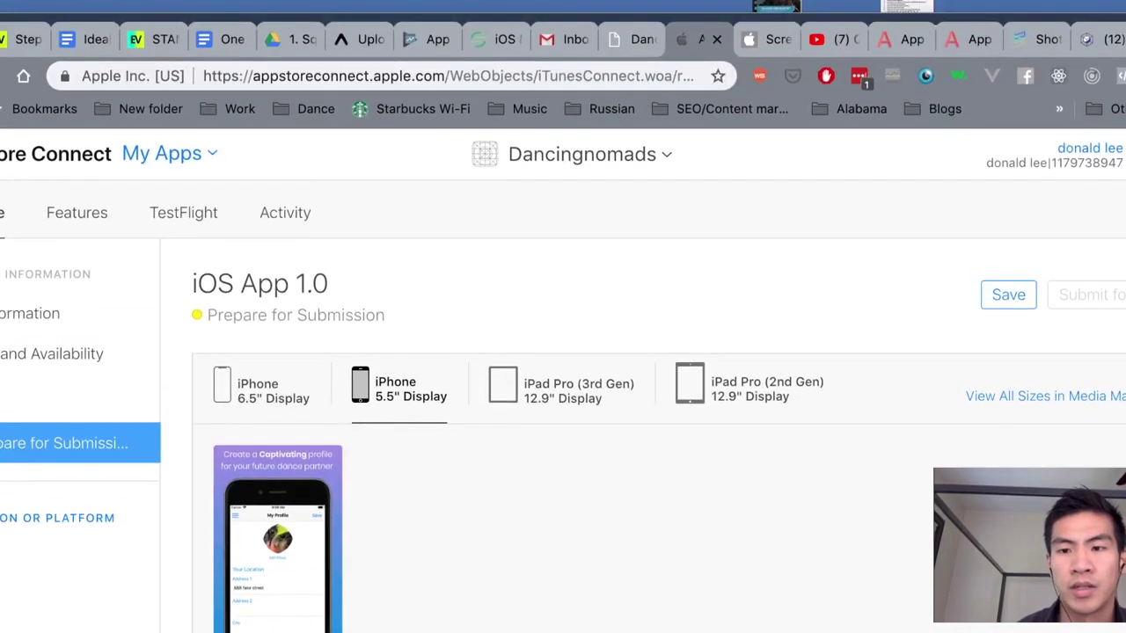
- Switch back to the preview page of the App Store Screenshot builder
left_click(901, 39)
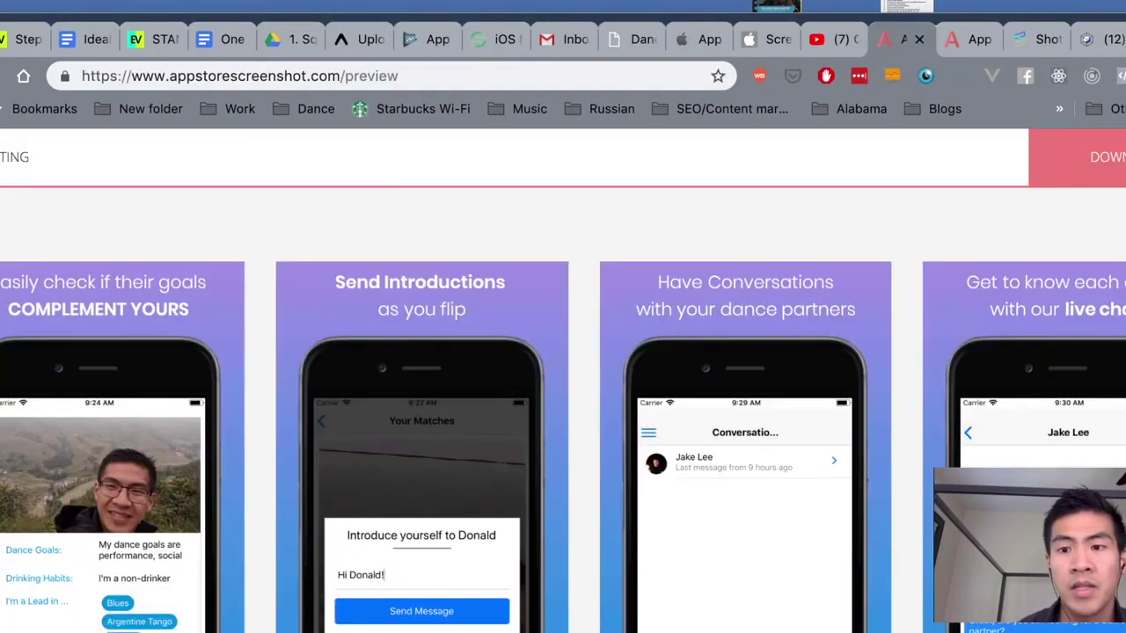